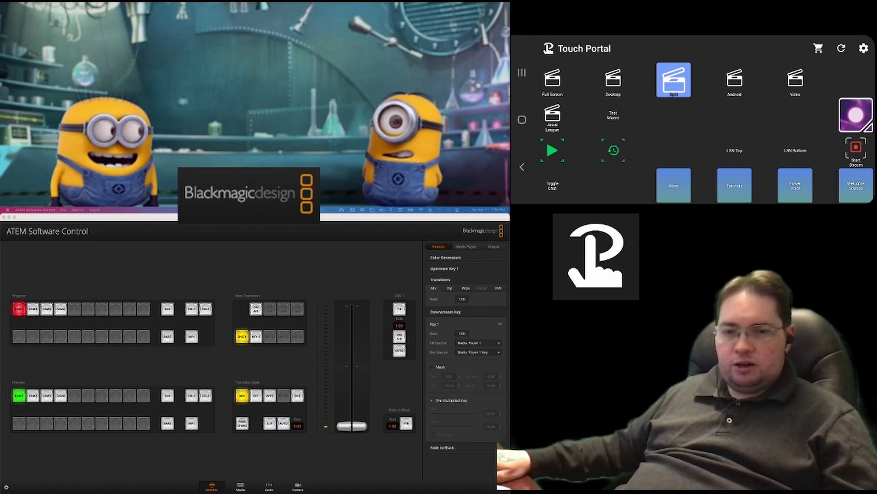
Step: Run the Test Macro and turn on macro looping from the Touch Portal deck, with CAM3 put on Program
left_click(613, 114)
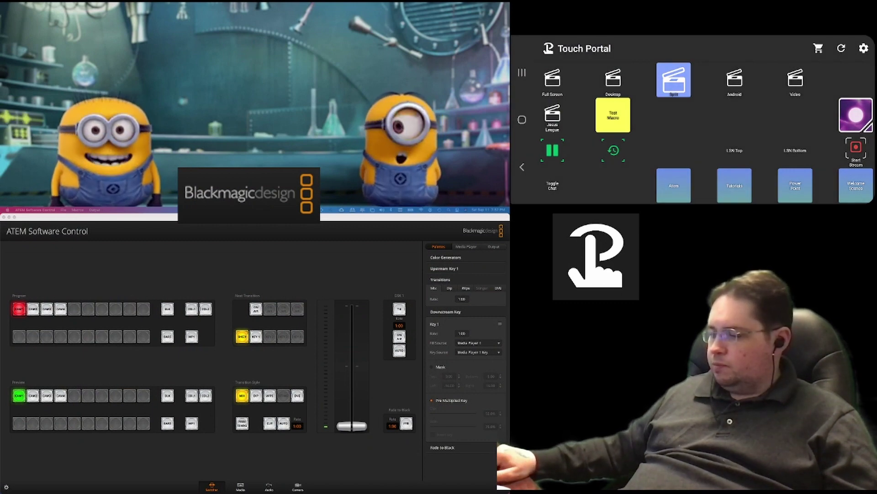
left_click(608, 149)
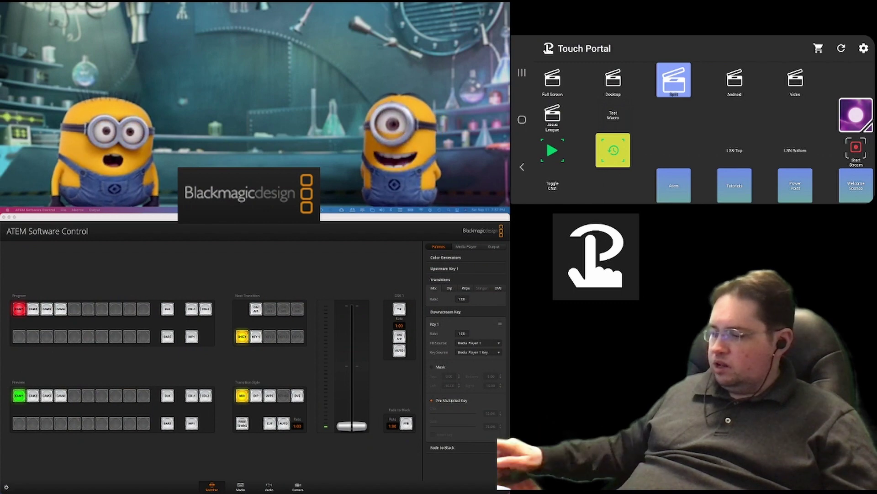
left_click(47, 309)
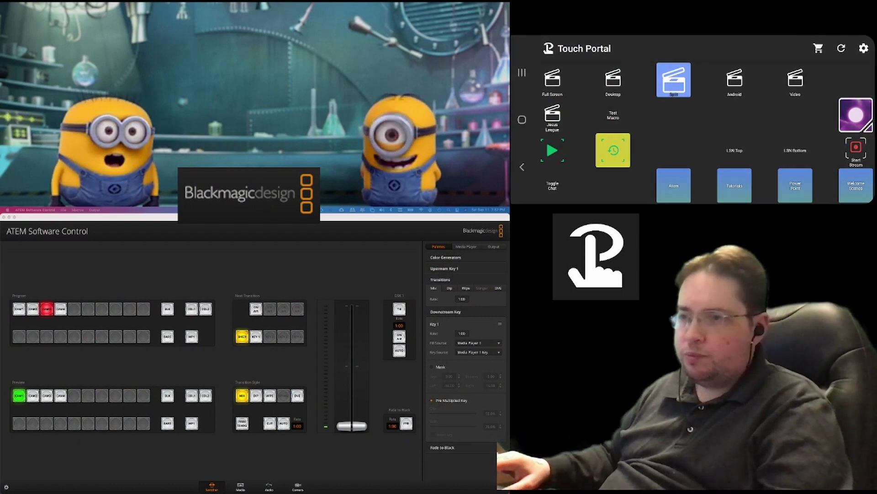
Step: Switch to Touch Portal to view its main page layout, and return to ATEM Software Control to view the macro list
key("super+Tab")
key("super+Tab")
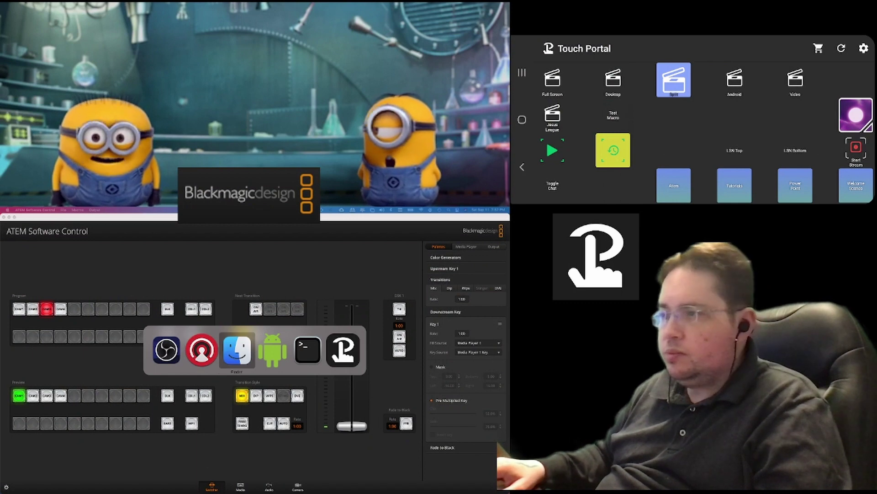
key("super+Tab")
key("super+Tab")
key("super+Tab")
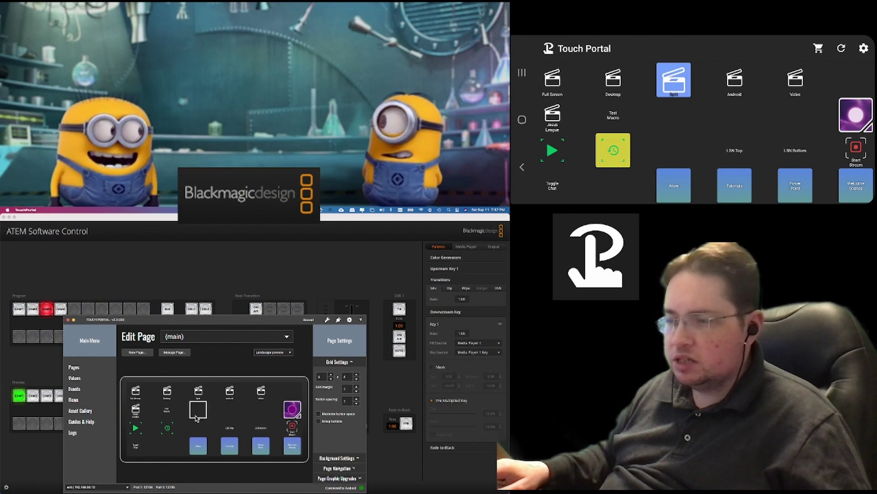
left_click(203, 276)
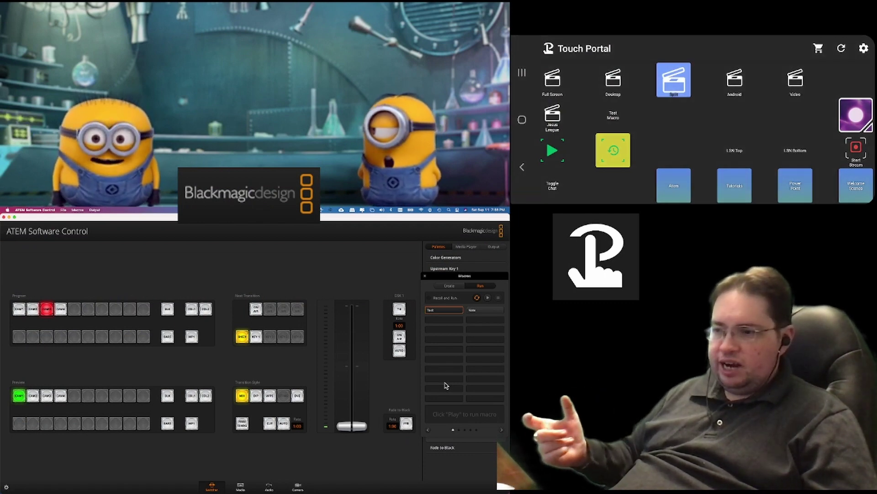
Step: In Touch Portal, add an ATEM Run Macro action to the empty button below Split and open its macro choices
key("super+Tab")
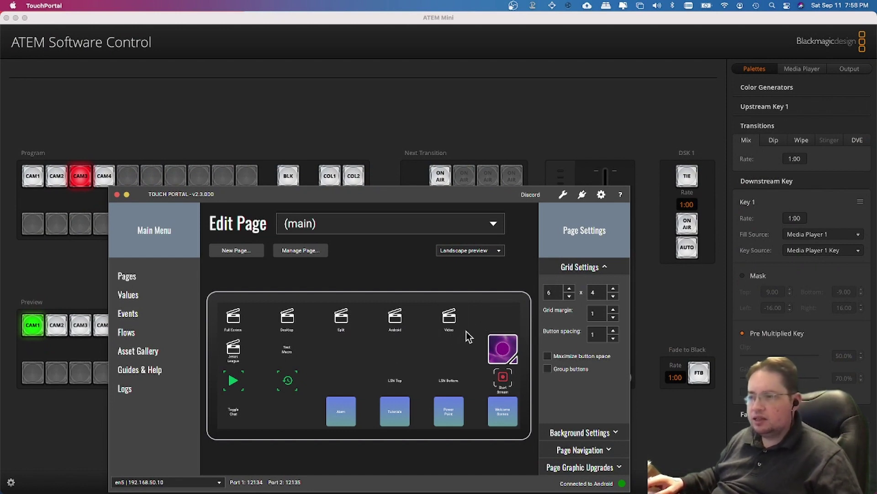
left_click(343, 357)
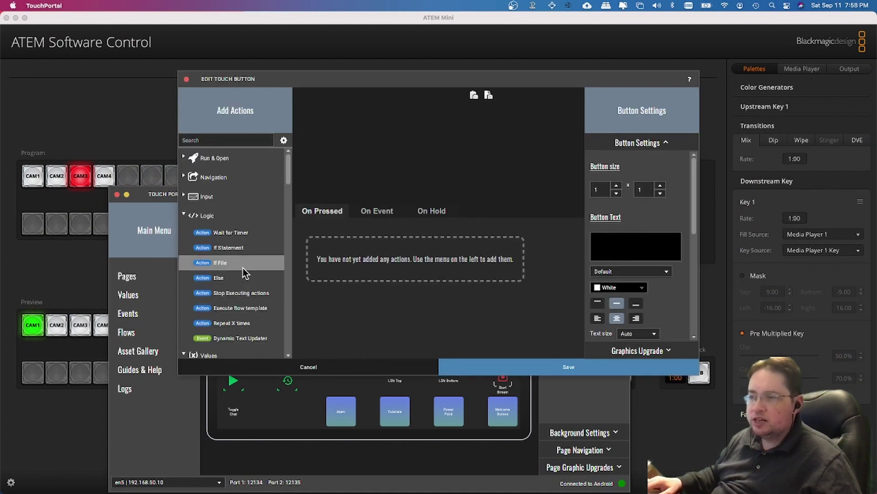
scroll(242, 268, "down", 20)
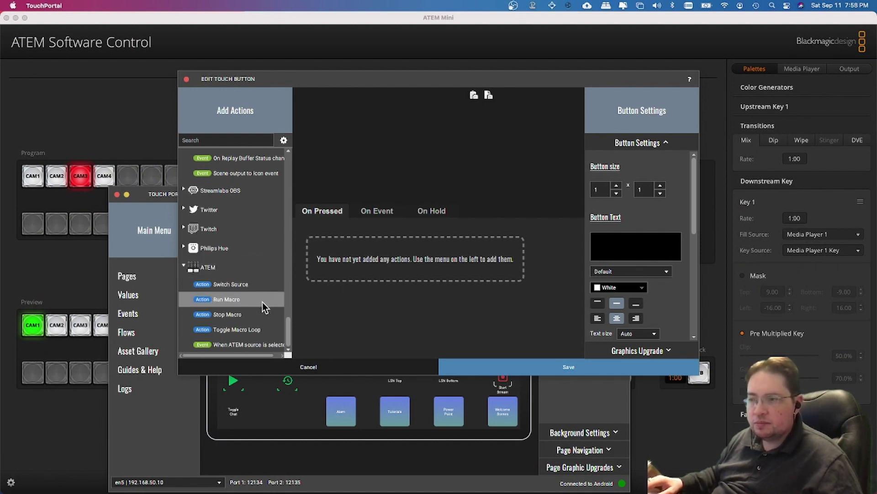
double_click(239, 299)
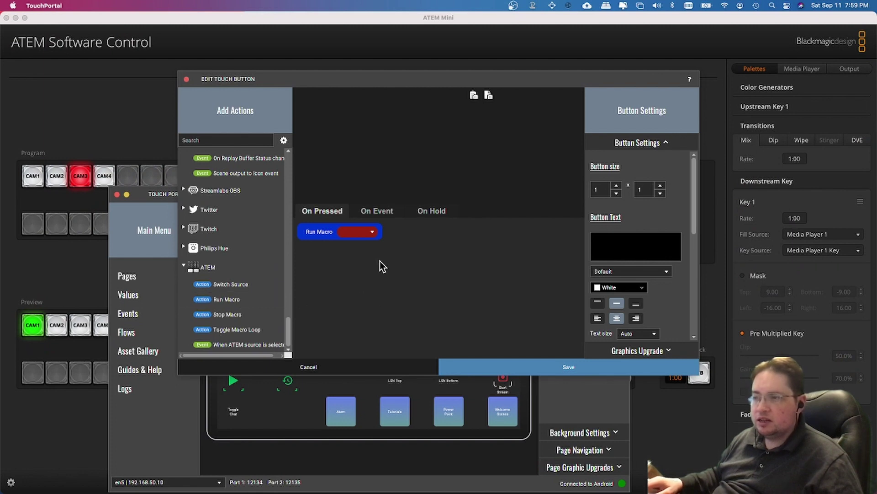
left_click(373, 233)
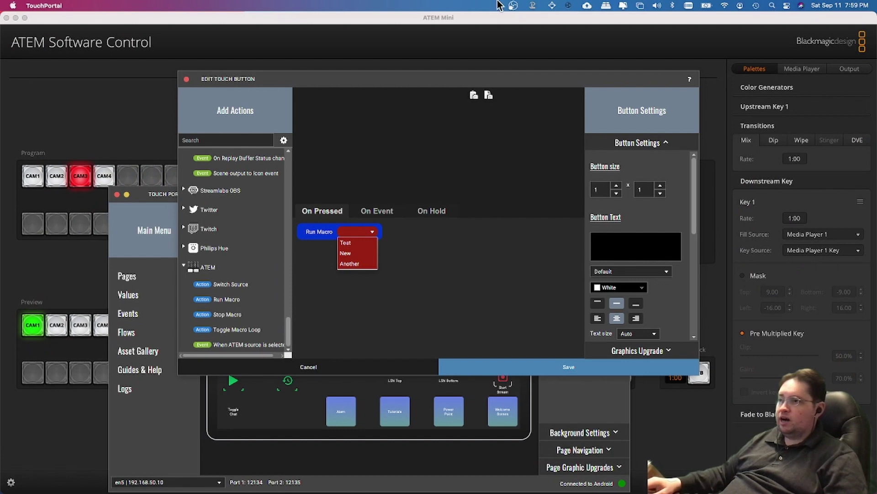
Step: In ATEM Software Control, create a macro named Demo in the empty slot below Test and start recording it
left_click(508, 42)
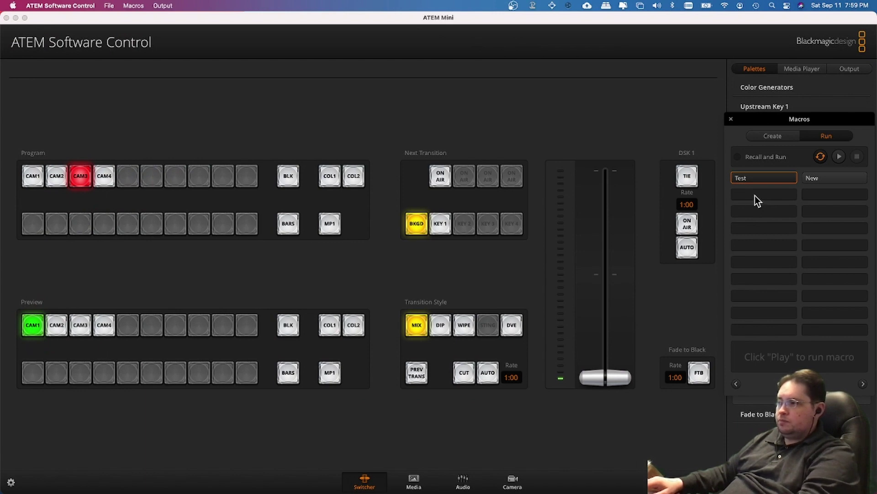
left_click(772, 137)
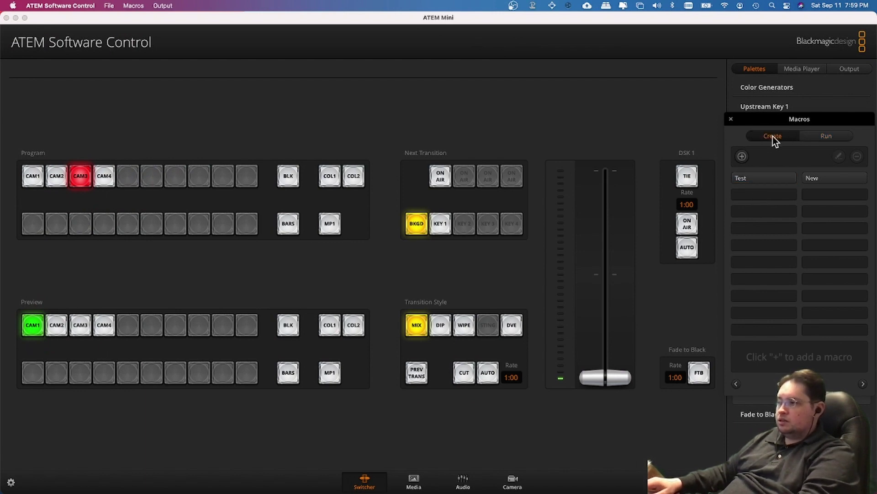
left_click(762, 195)
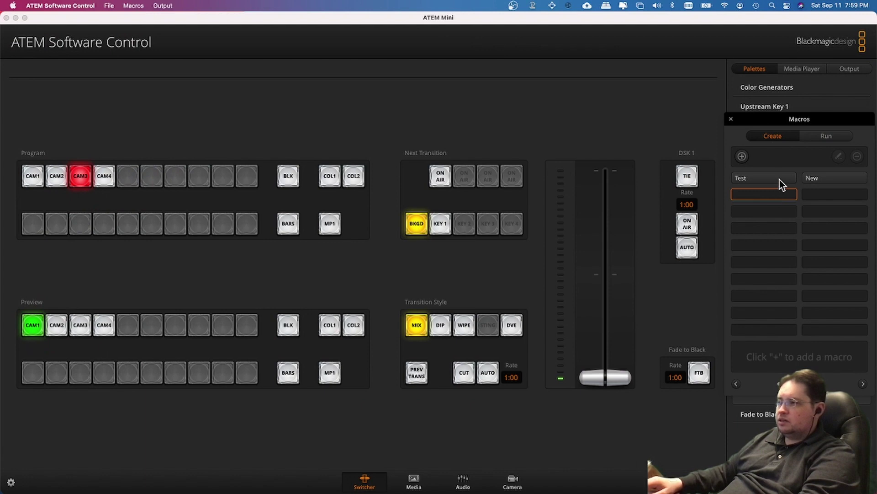
left_click(743, 156)
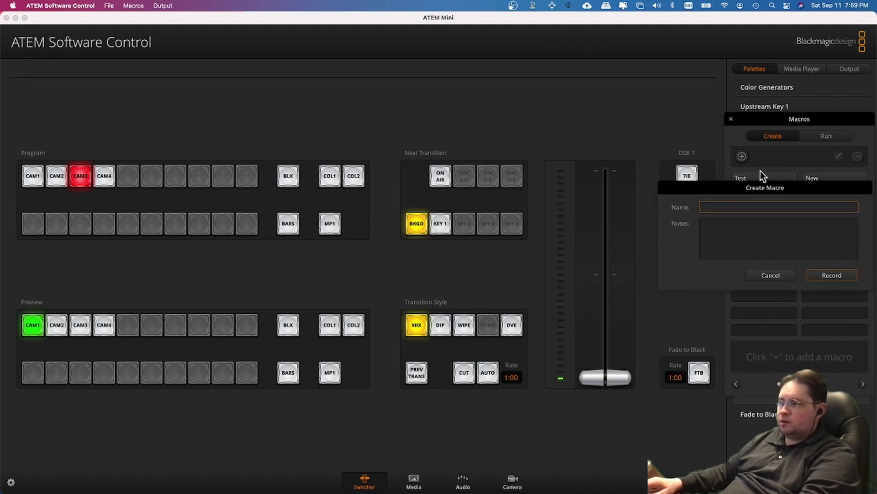
type("D")
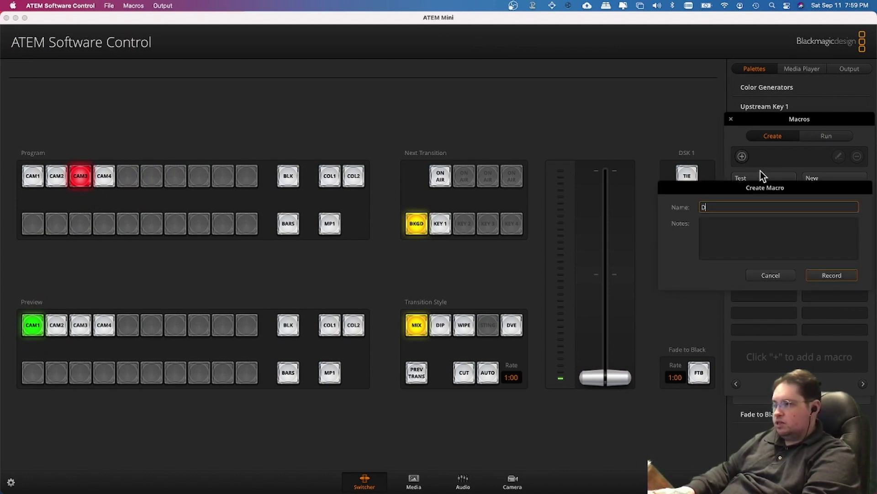
type("emo")
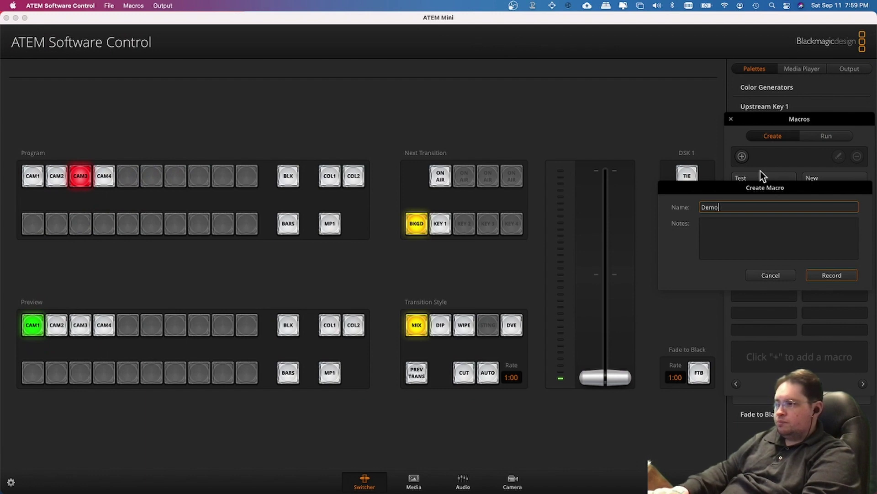
left_click(831, 275)
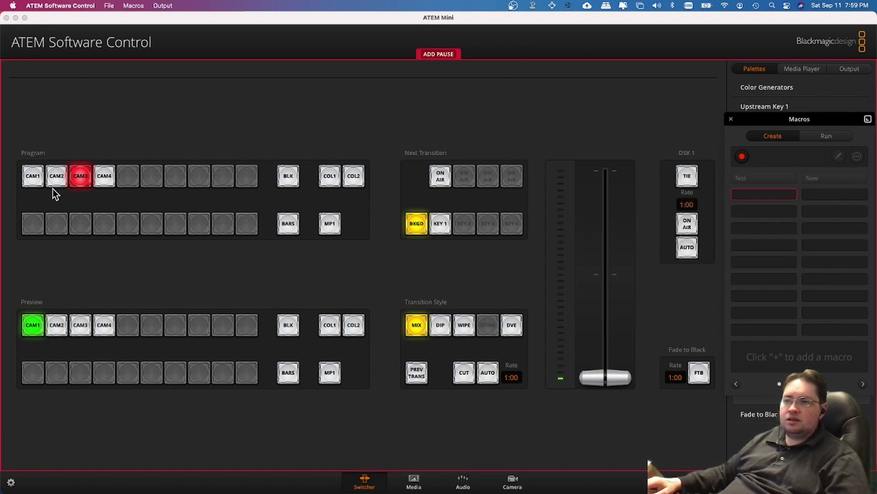
Step: Record a switch to CAM1 on Program followed by a 2-second pause in the macro
left_click(35, 177)
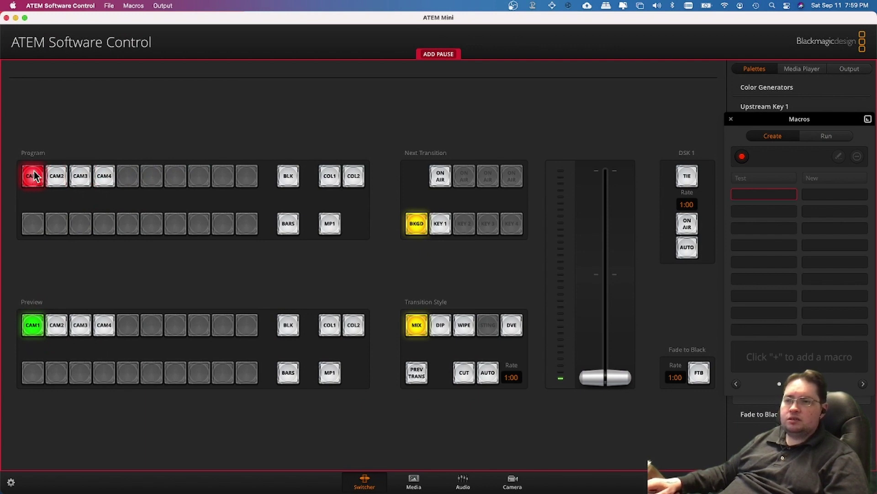
left_click(438, 54)
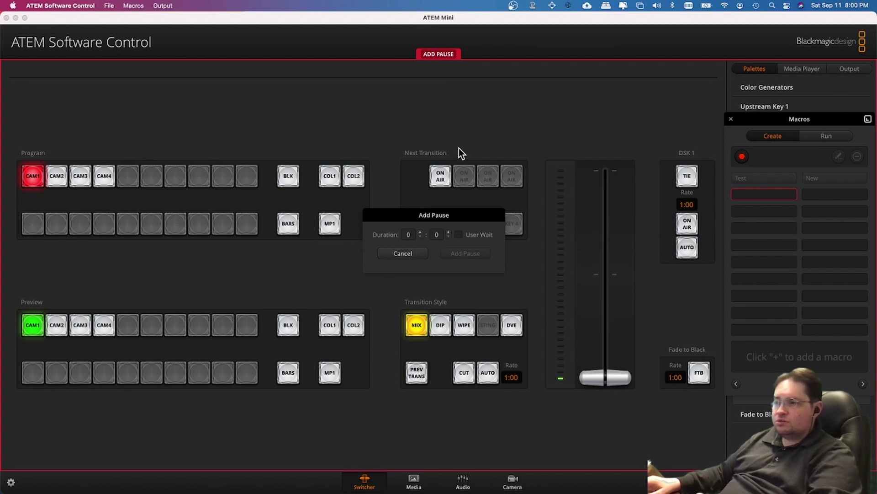
left_click(408, 235)
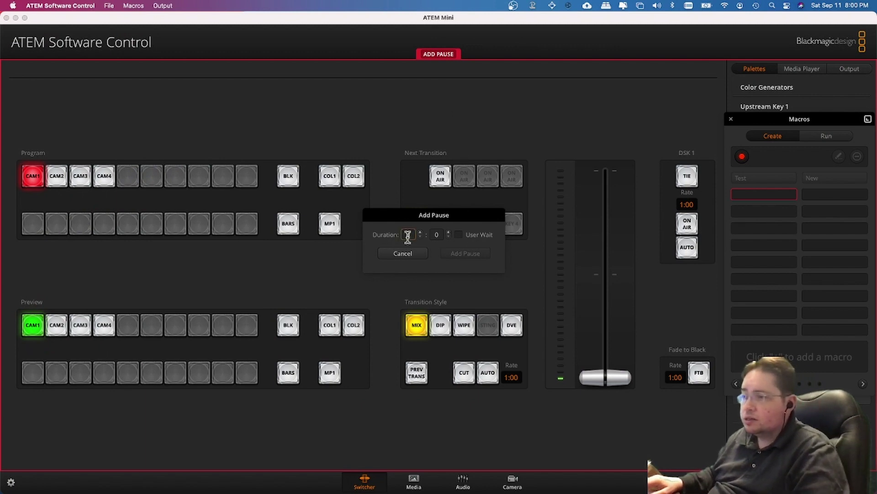
type("2")
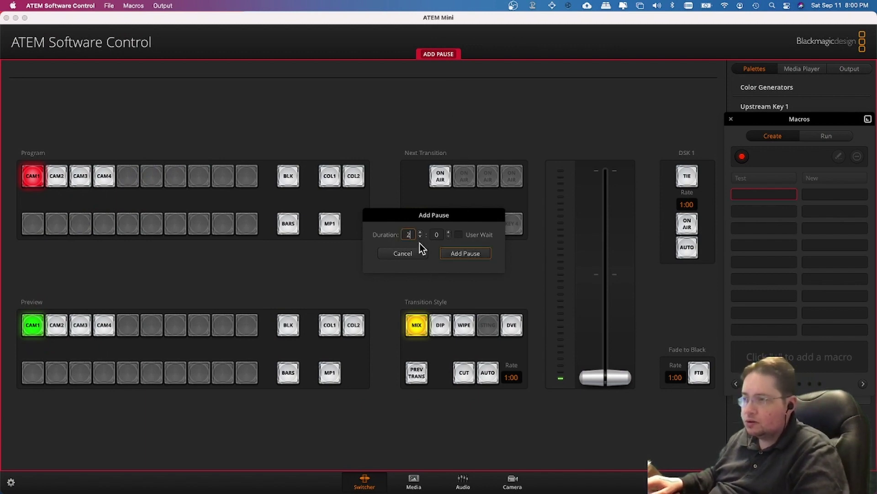
left_click(468, 255)
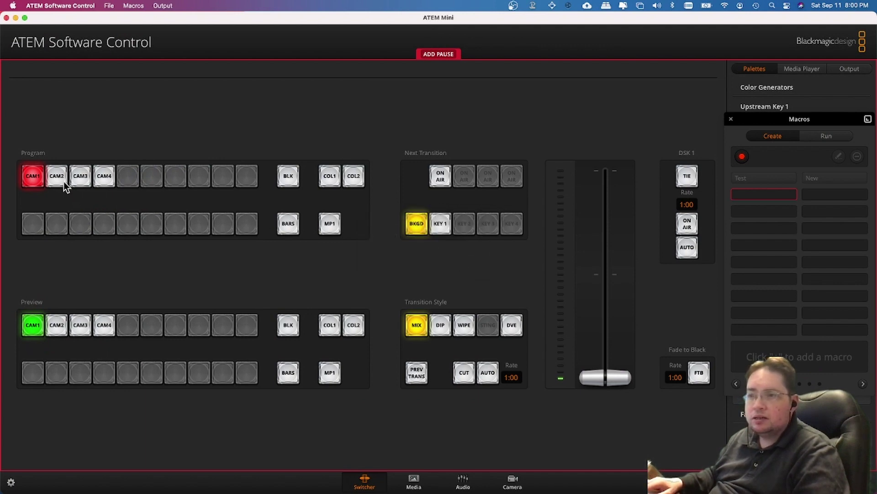
Step: Record a switch to CAM4 on Program followed by another 2-second pause
left_click(105, 178)
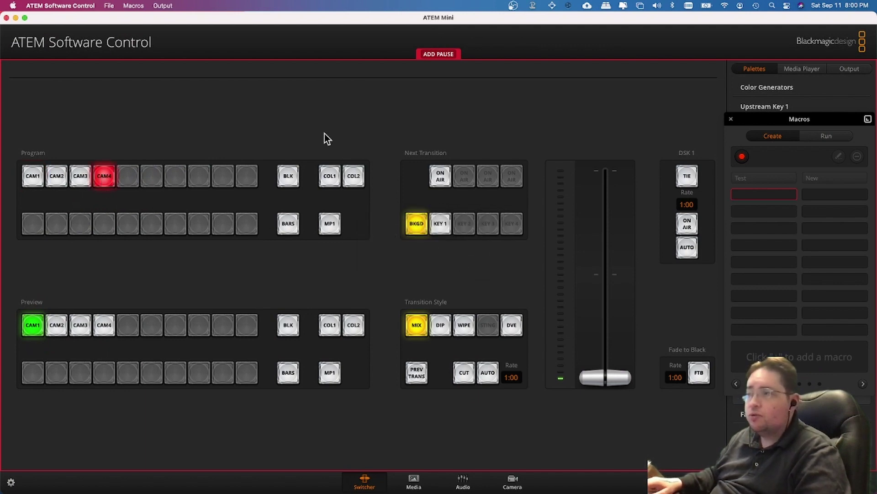
left_click(446, 55)
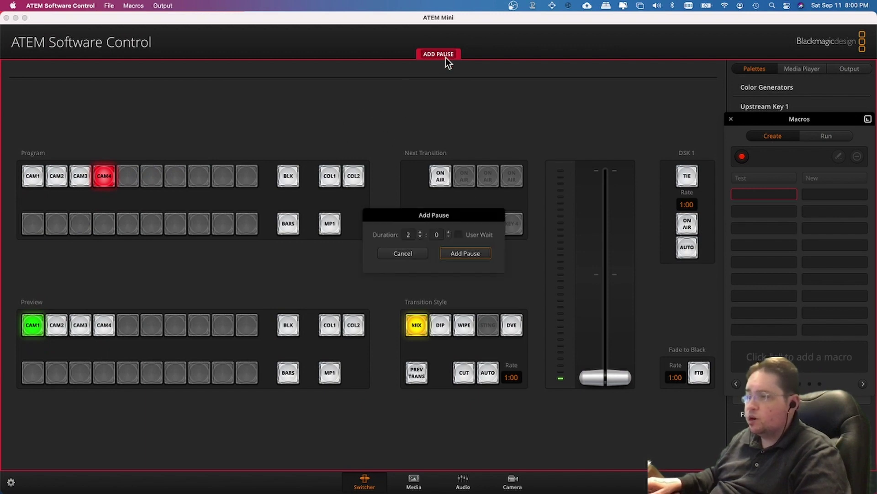
left_click(470, 253)
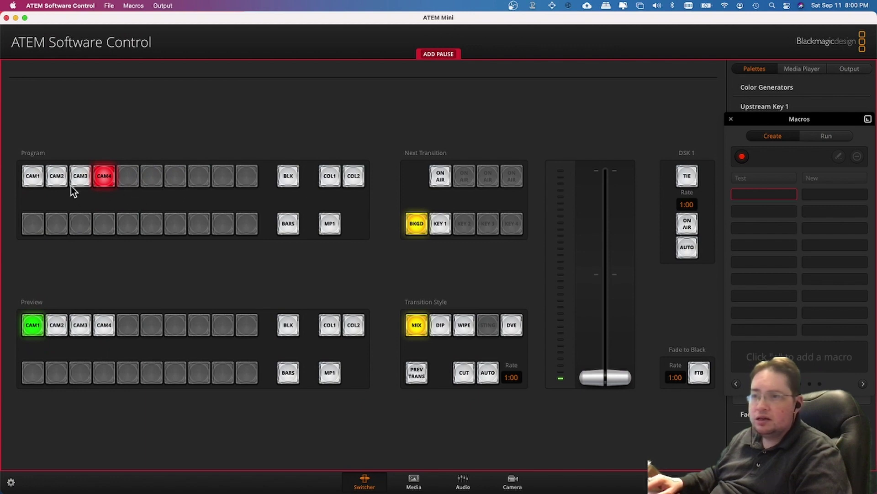
Step: Record a switch to CAM3 on Program with a 2-second pause, and stop the macro recording
left_click(78, 175)
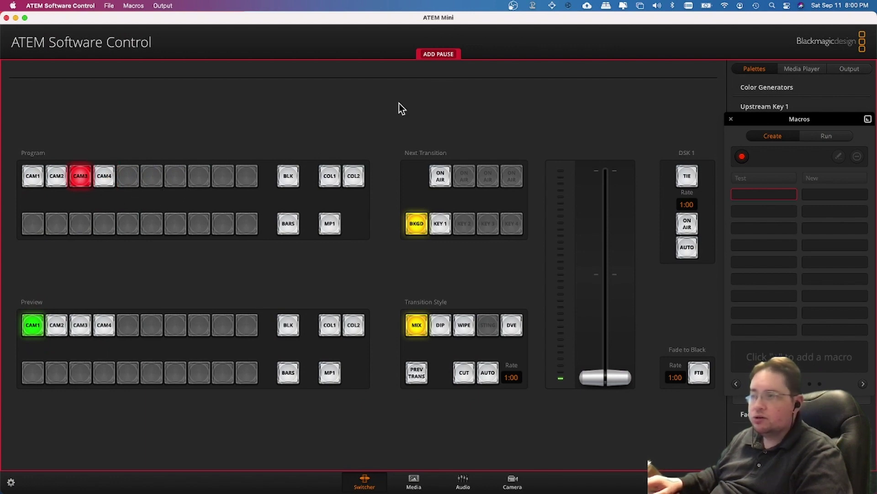
left_click(447, 55)
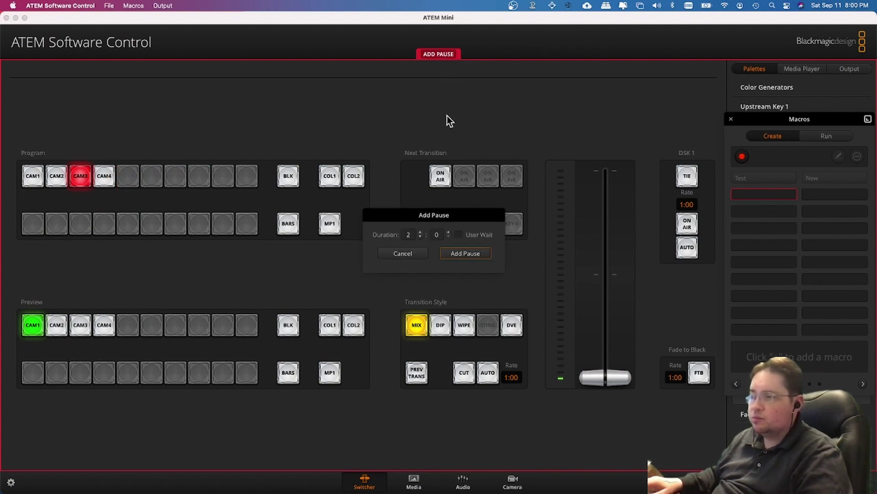
left_click(476, 253)
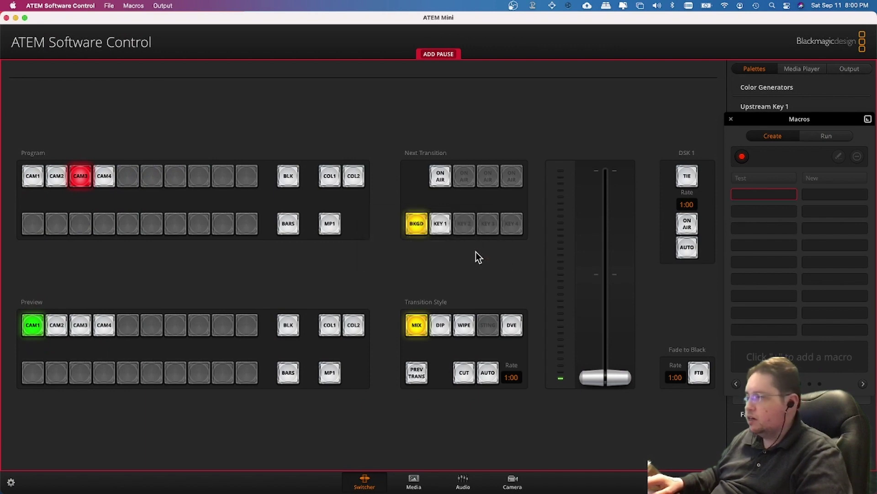
left_click(741, 157)
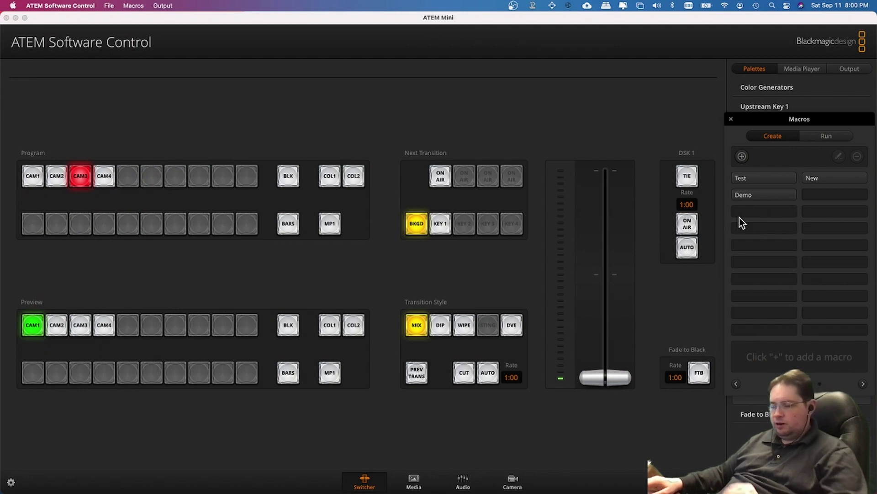
Step: Switch to Touch Portal and set the button's Run Macro action to the Demo macro
key("super+Tab")
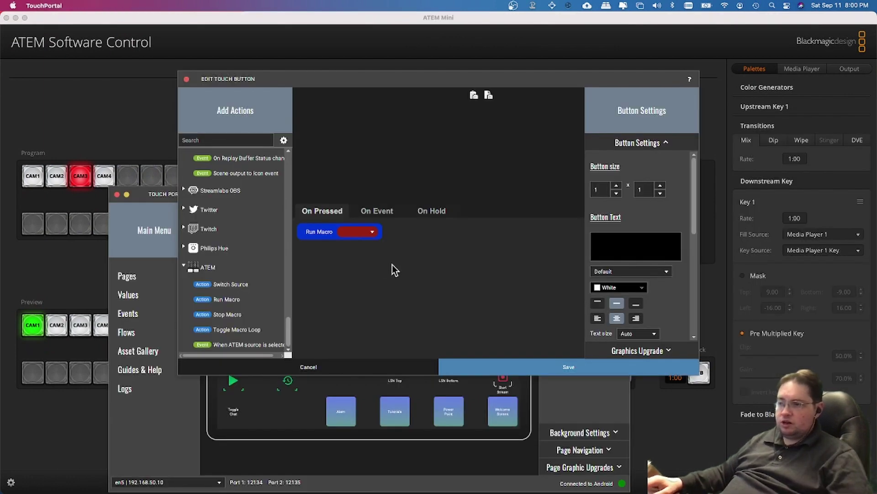
left_click(372, 232)
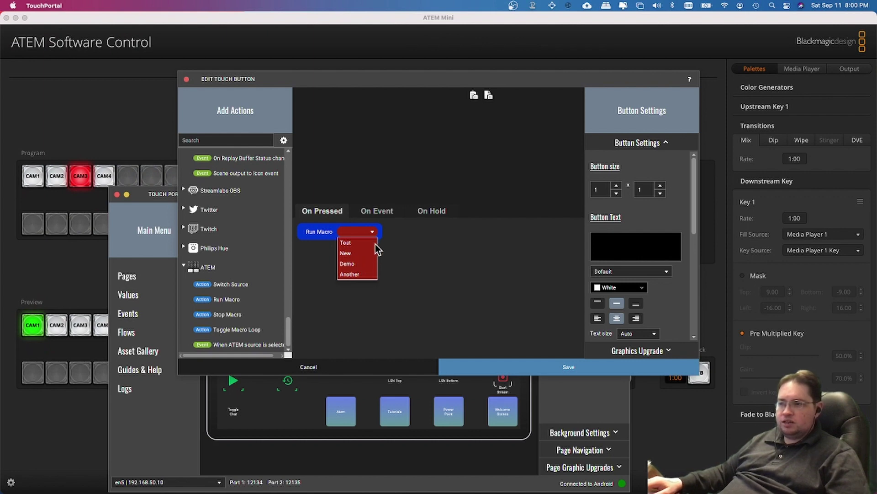
left_click(347, 263)
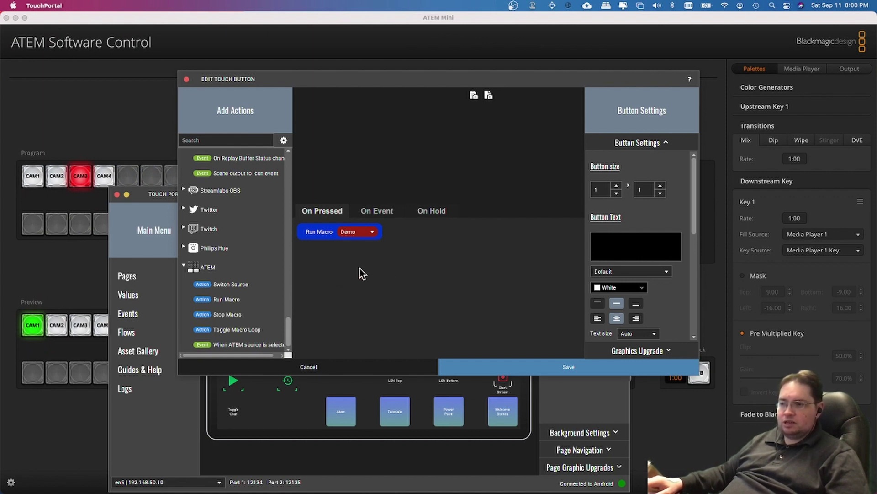
Step: Set the button text to "Demo Macro", with the two words on separate lines
left_click(618, 243)
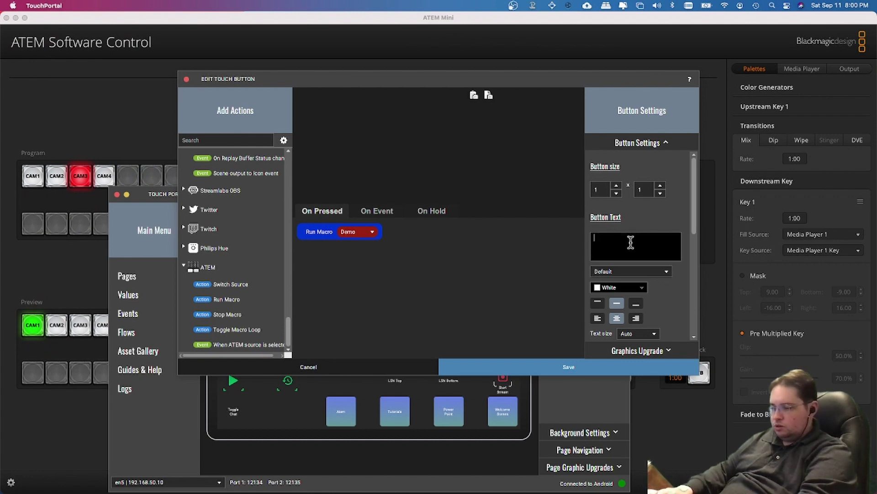
type("Demo")
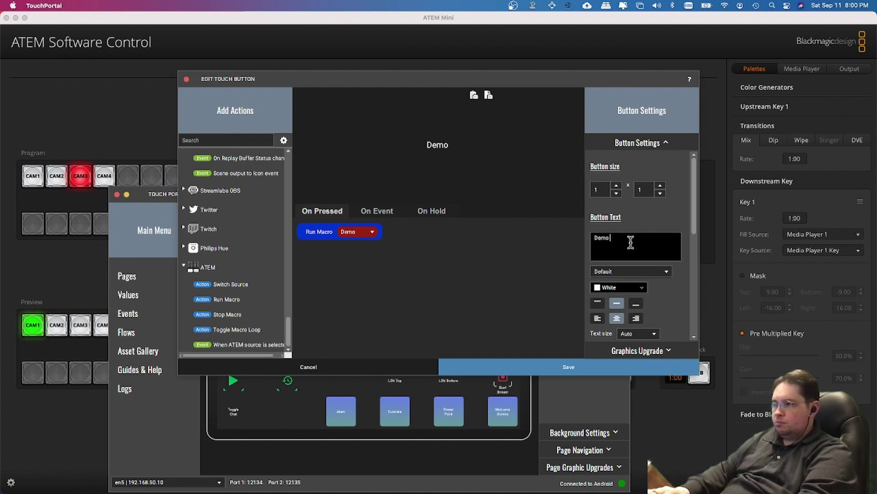
key("BackSpace")
type("M")
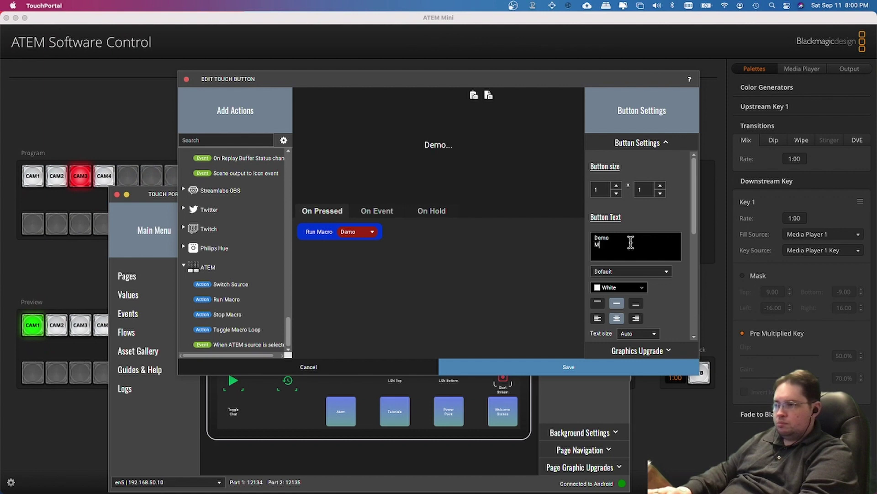
type("acro")
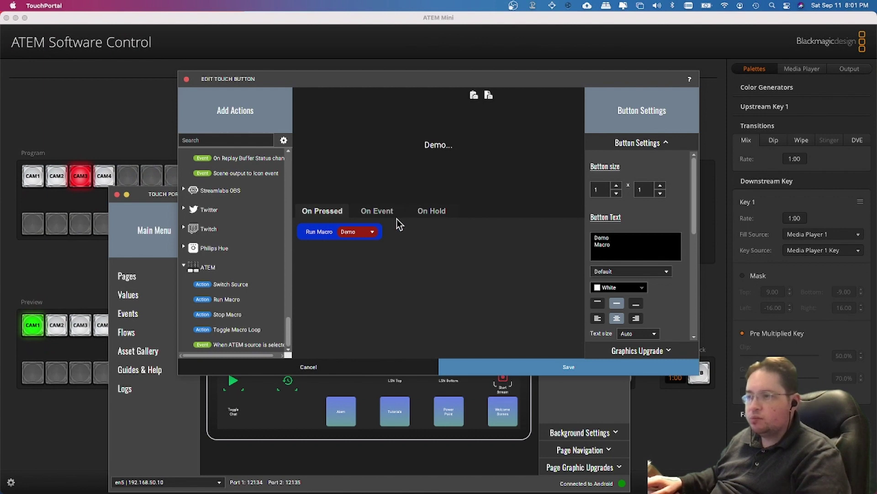
Step: Add an On Event trigger to the button for when the plug-in state ATEM RUNNING MACRO changes to Demo
left_click(385, 213)
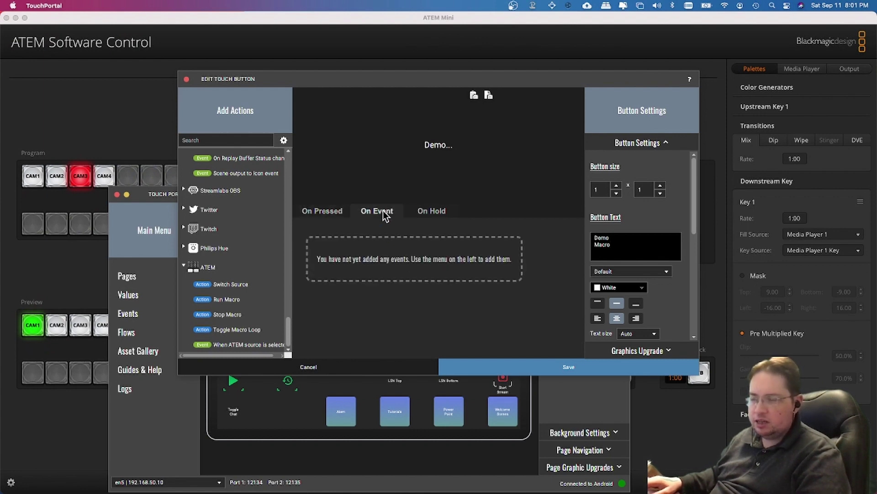
scroll(217, 296, "up", 4)
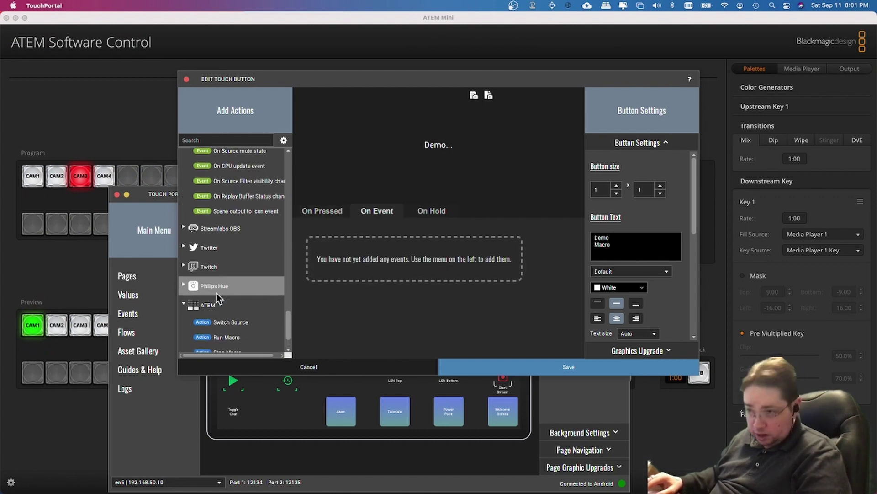
scroll(217, 297, "up", 6)
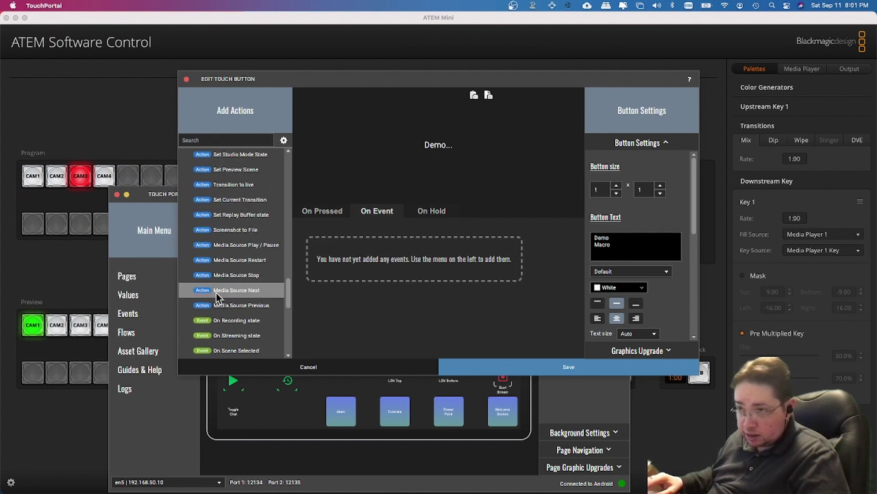
scroll(217, 296, "up", 5)
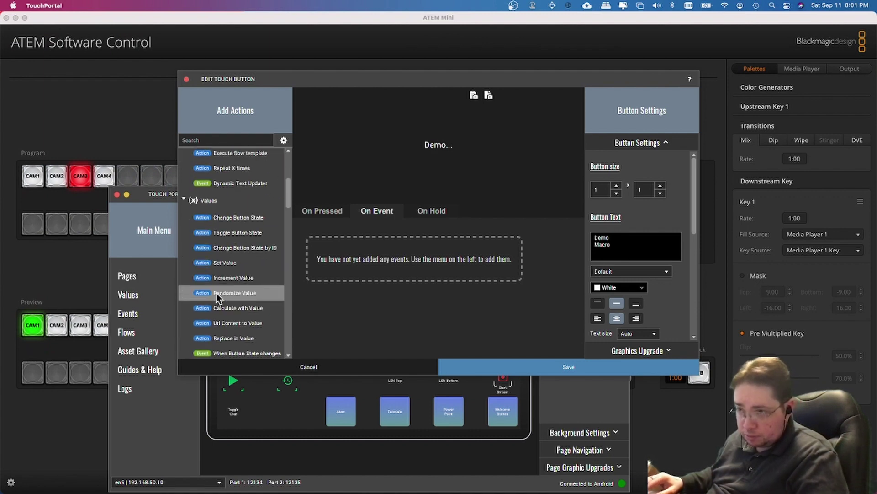
scroll(216, 292, "down", 6)
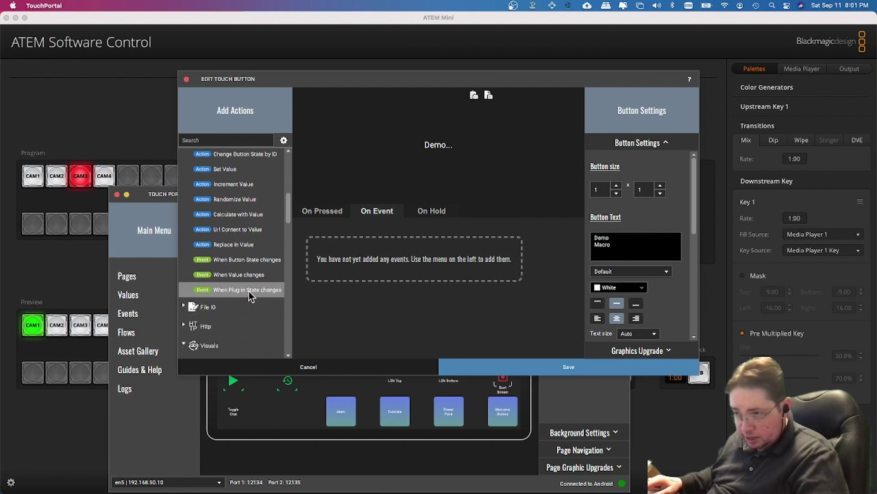
left_click(253, 289)
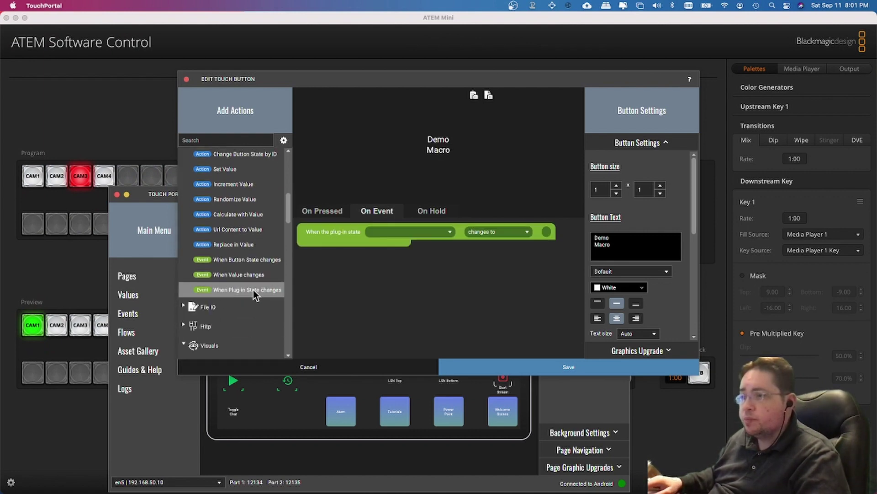
left_click(452, 232)
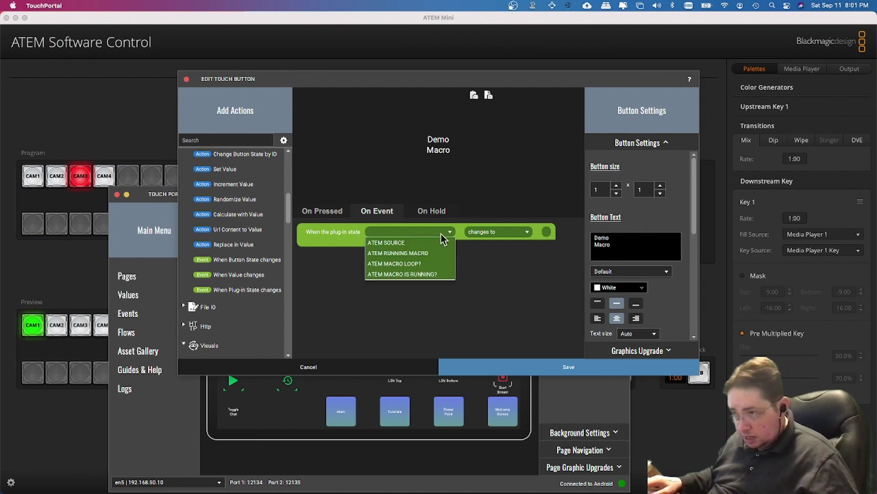
left_click(421, 253)
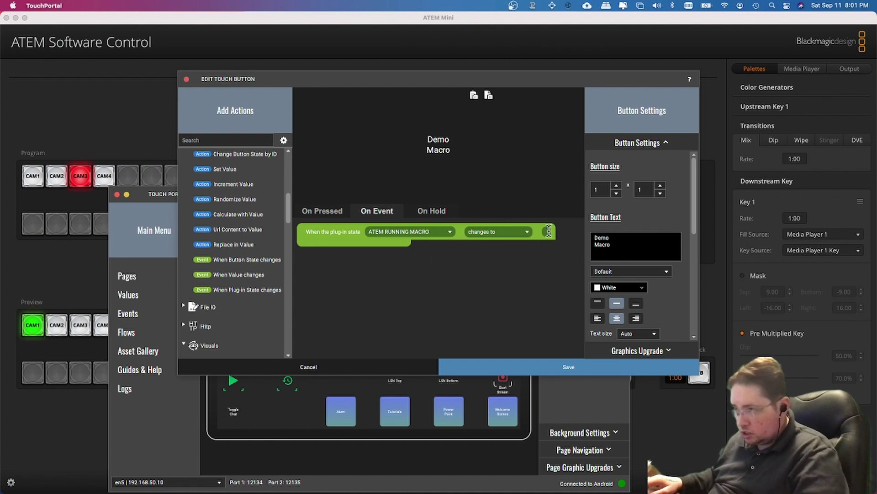
left_click(554, 238)
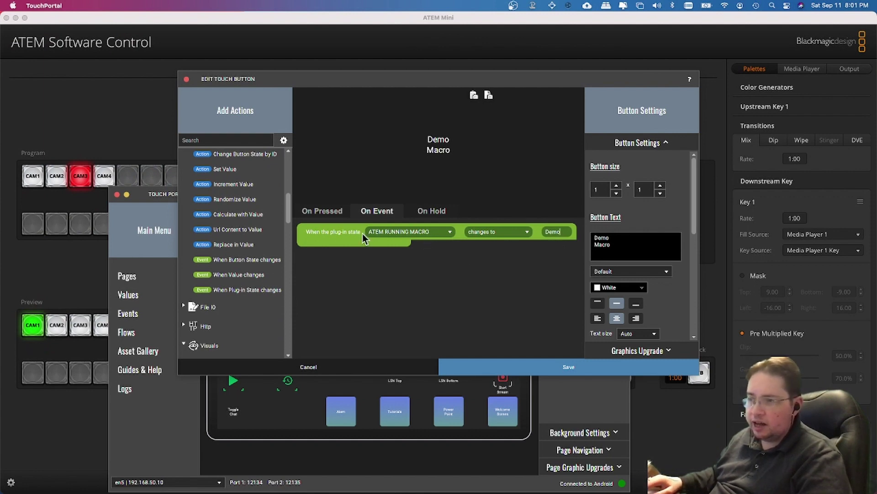
Step: Start a Change Button Visuals action for the Demo event and have it change the text color to black
scroll(226, 285, "down", 2)
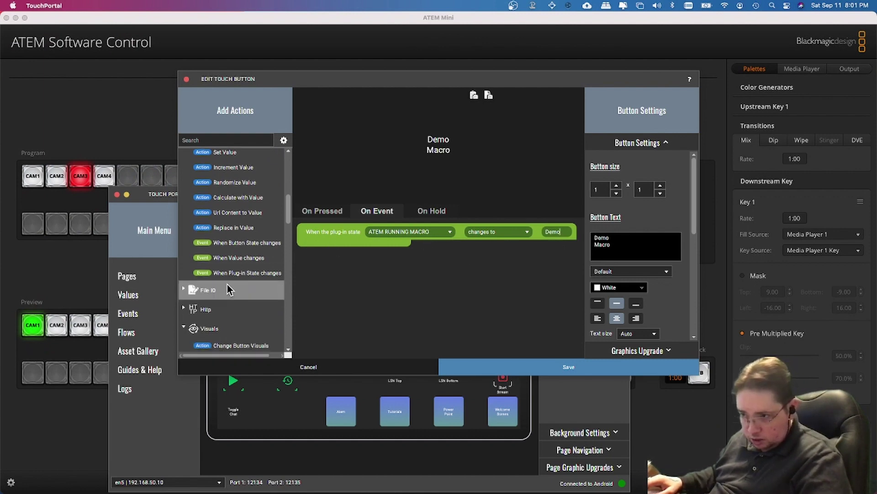
scroll(227, 285, "down", 2)
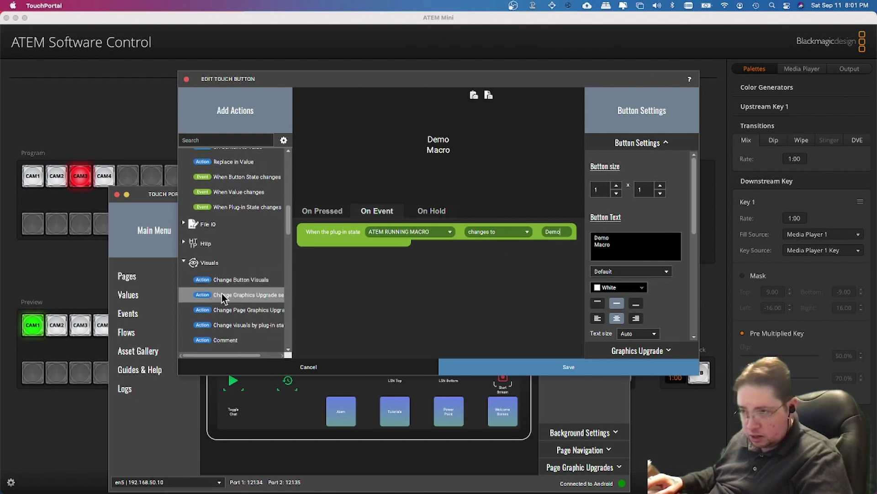
double_click(251, 282)
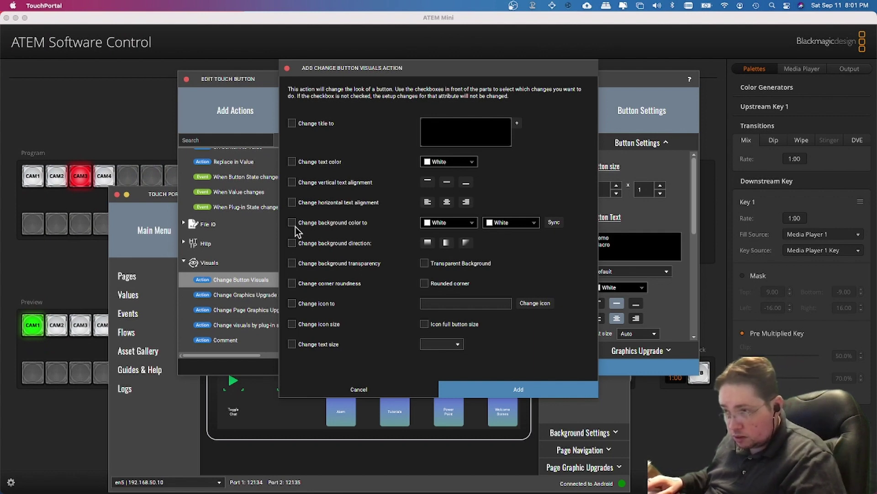
left_click(293, 162)
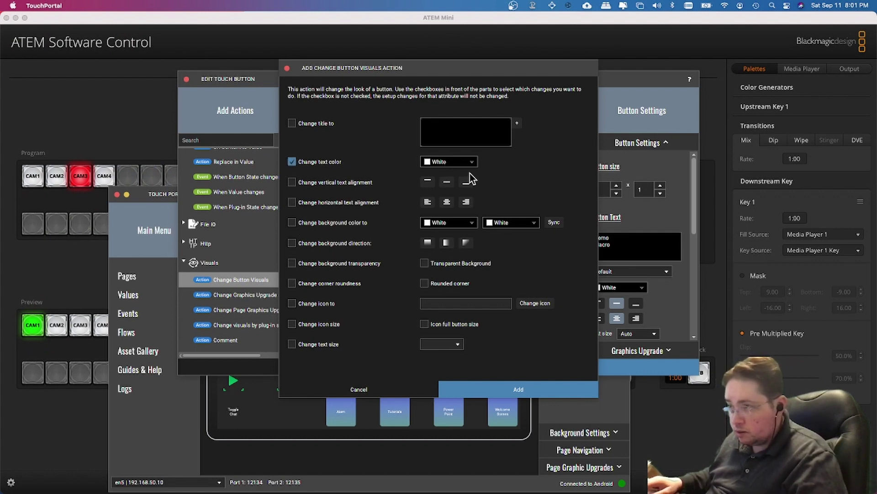
left_click(475, 164)
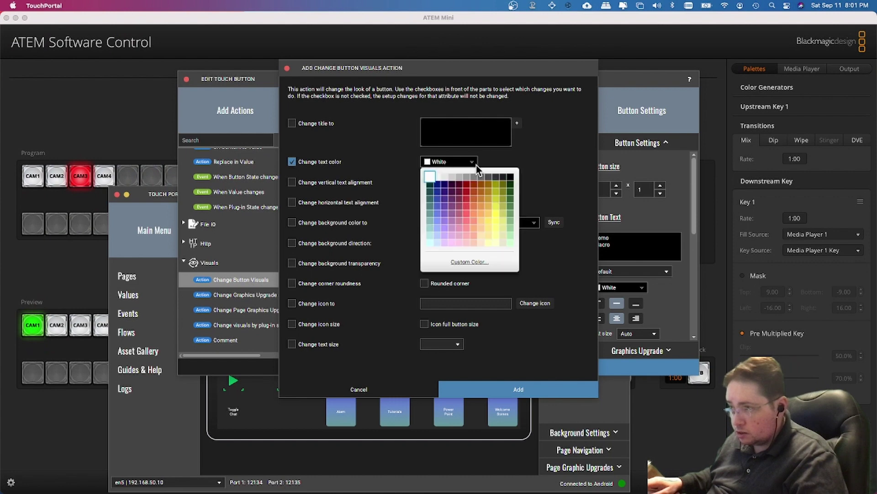
left_click(510, 175)
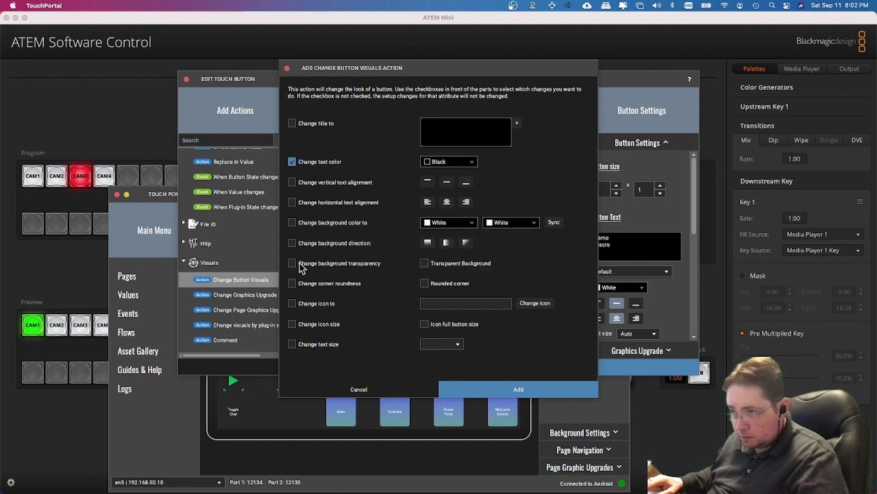
Step: Have the visuals action also change both background colors to yellow #ffff4d, and add it to the event
left_click(292, 223)
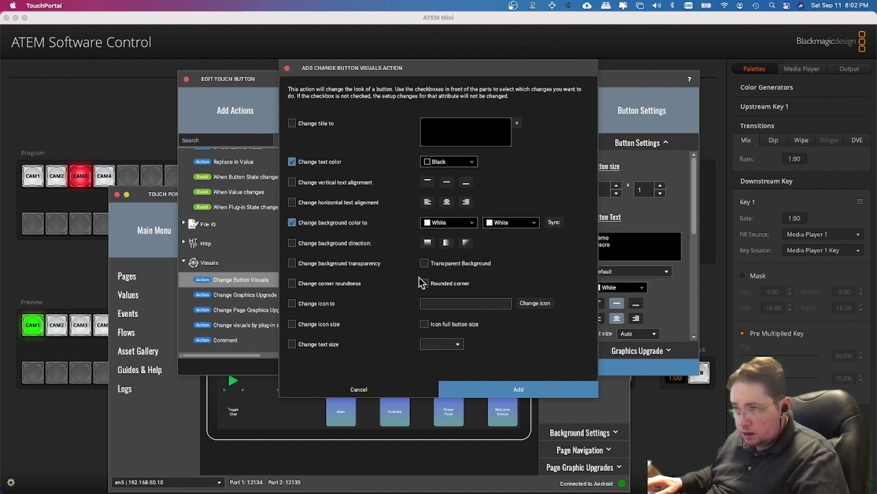
left_click(465, 227)
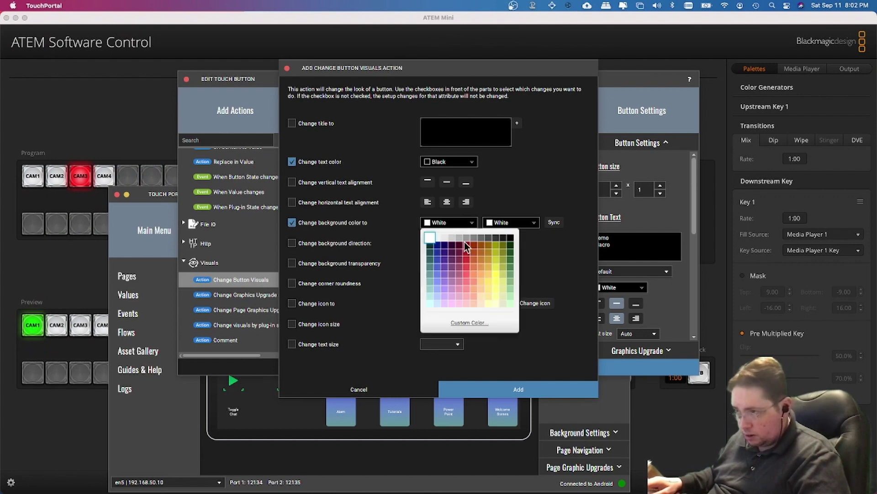
left_click(497, 275)
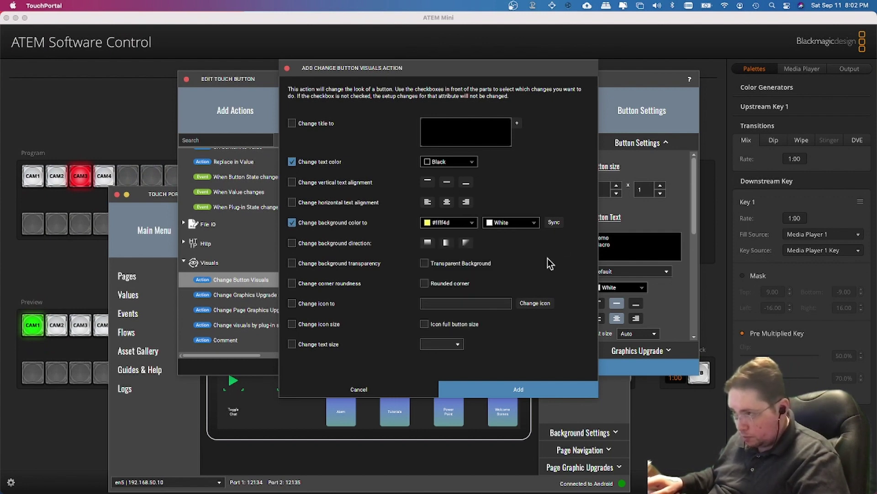
left_click(553, 223)
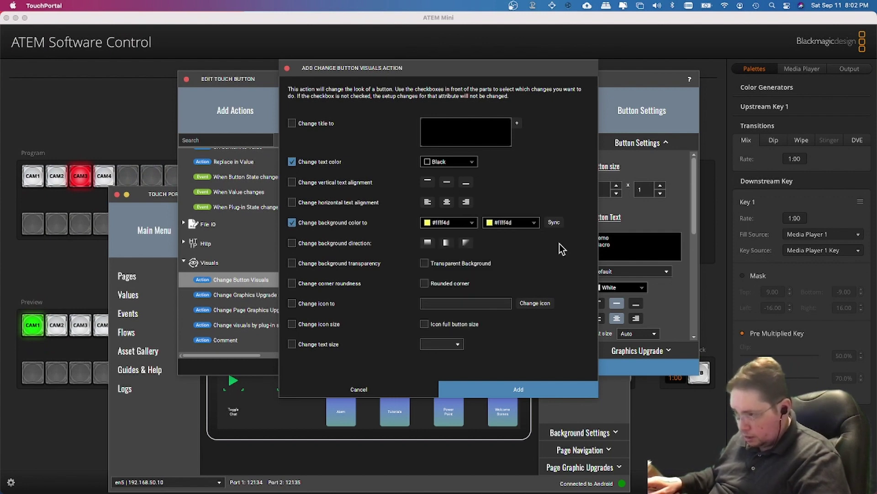
left_click(521, 392)
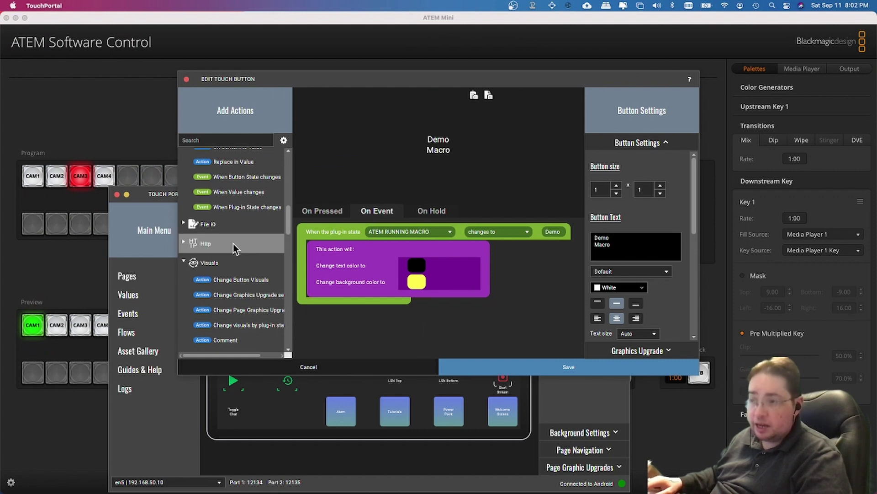
Step: Add a second event for when the plug-in state ATEM RUNNING MACRO does not change to Demo
double_click(263, 209)
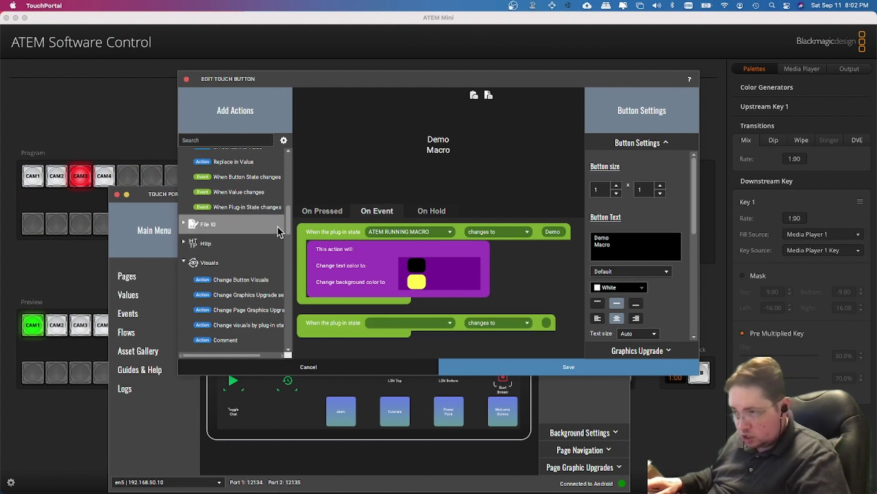
left_click(432, 326)
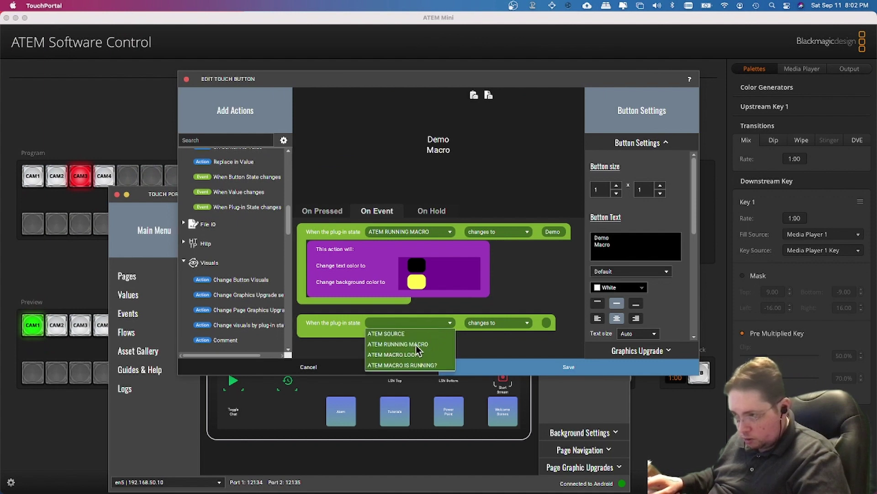
left_click(419, 349)
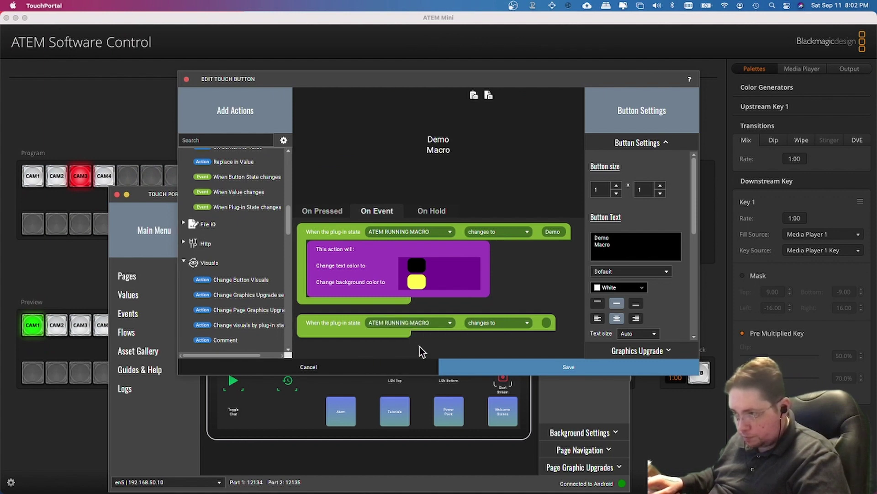
left_click(508, 323)
left_click(496, 365)
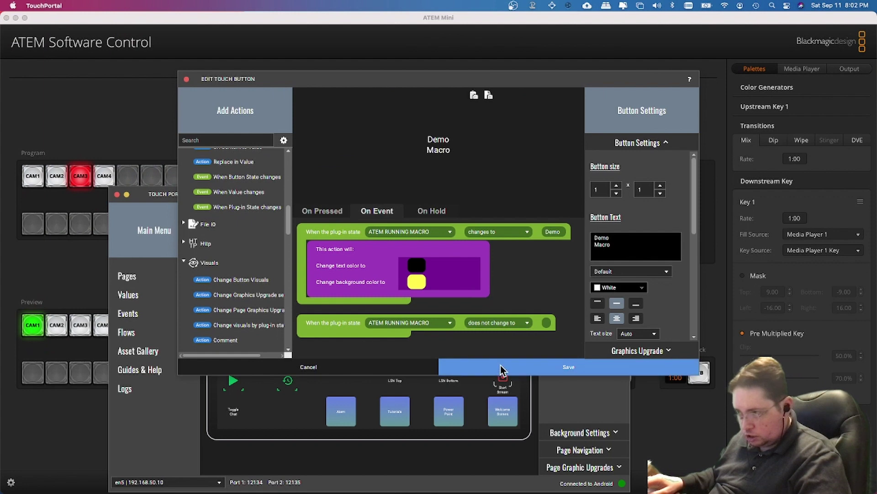
left_click(546, 323)
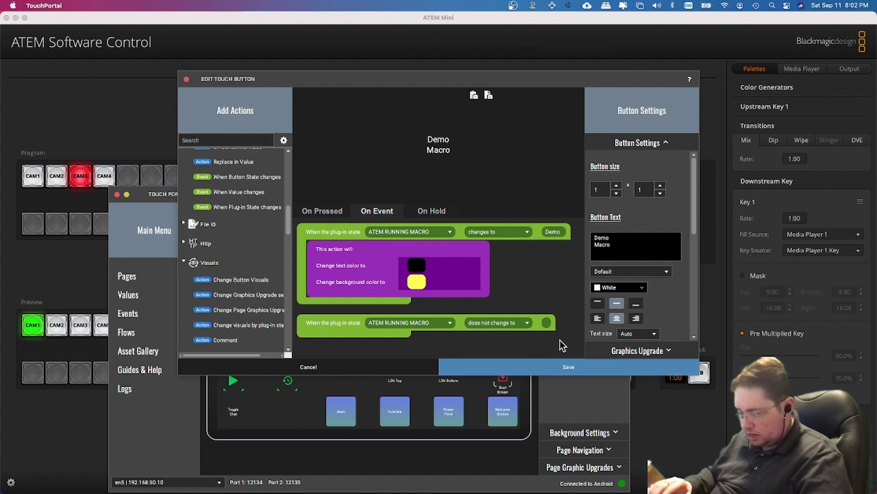
type("Demo")
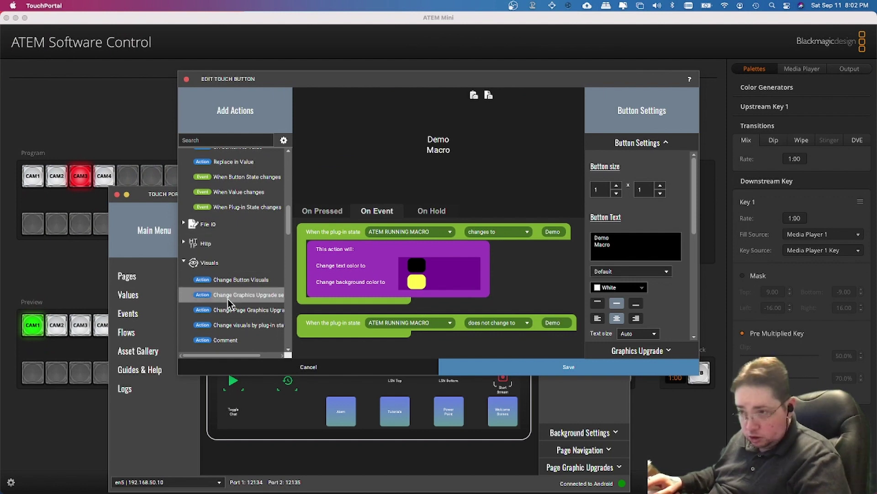
Step: Add a Change Button Visuals action to the does-not-change-to-Demo event that sets white text and a transparent background
left_click_drag(242, 280, 363, 349)
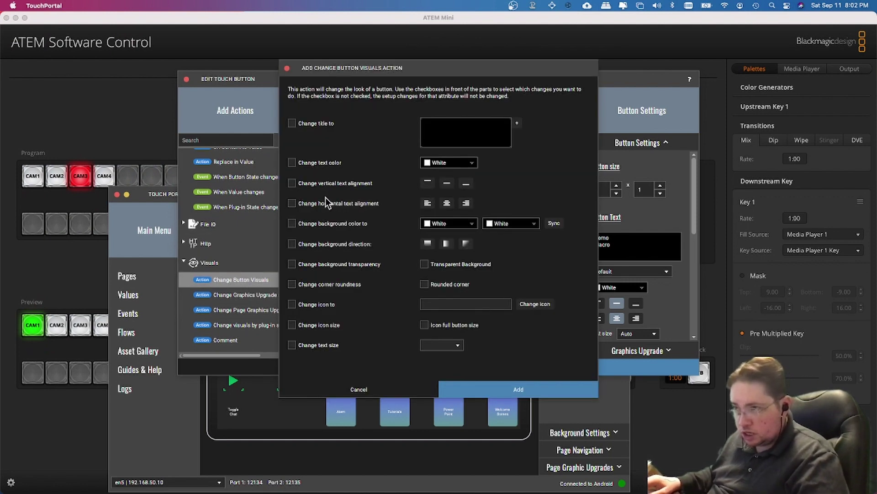
left_click(292, 163)
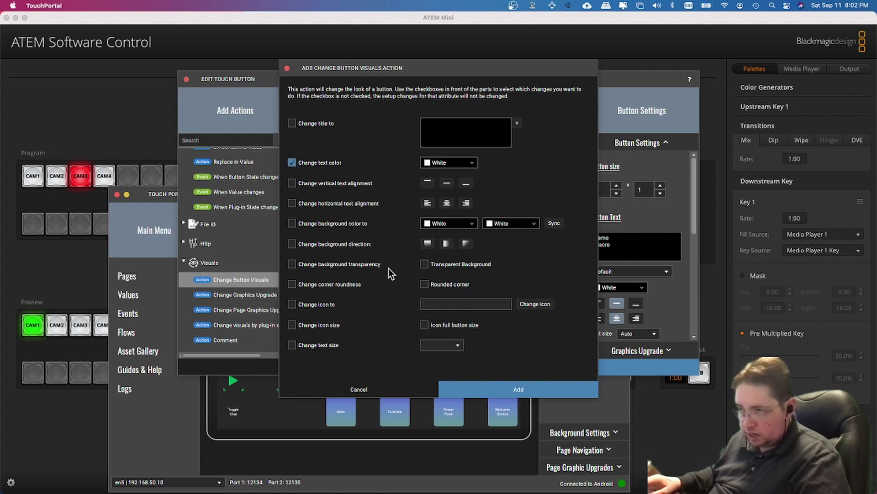
left_click(292, 265)
left_click(424, 264)
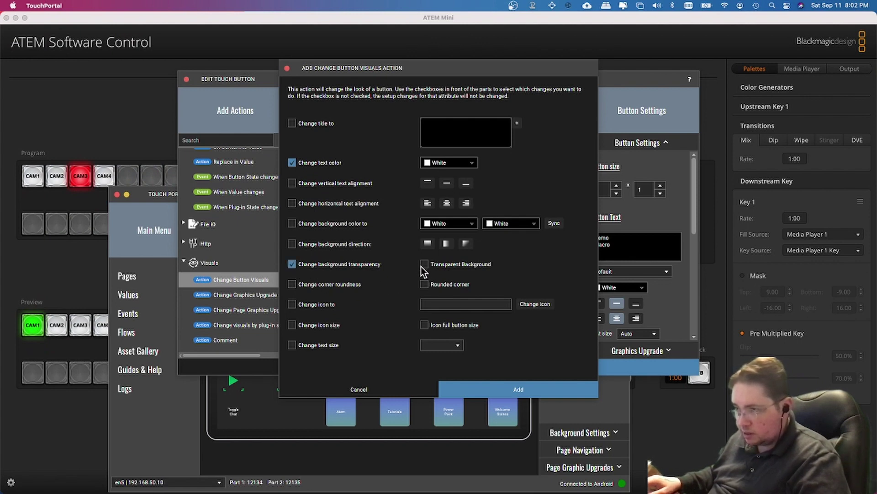
left_click(519, 390)
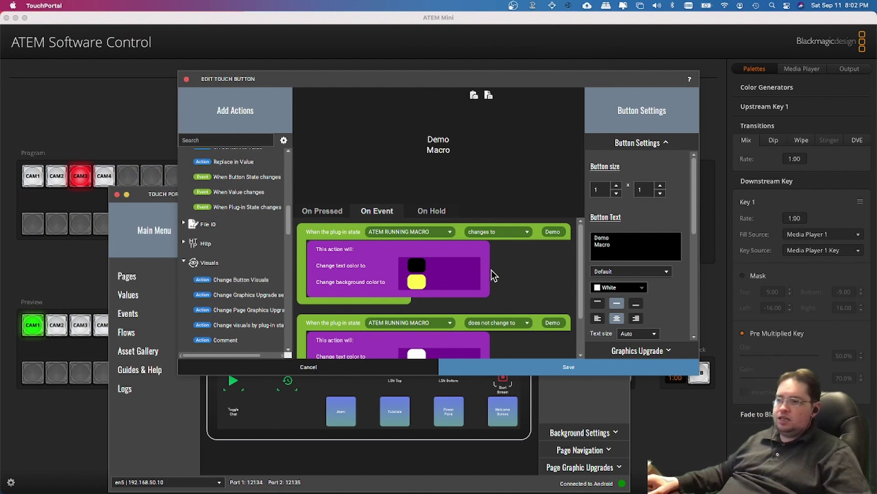
Step: Check the visuals actions of both Demo events, save the button, and switch to ATEM Software Control
scroll(492, 270, "down", 3)
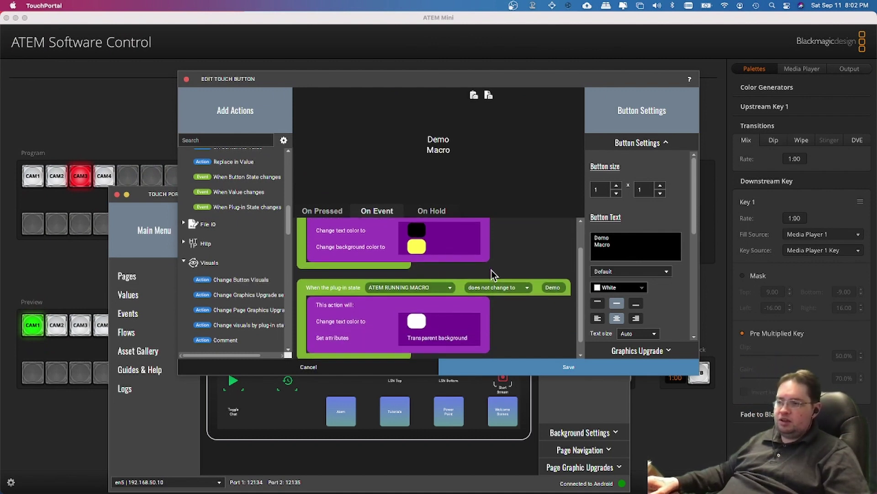
scroll(491, 270, "up", 3)
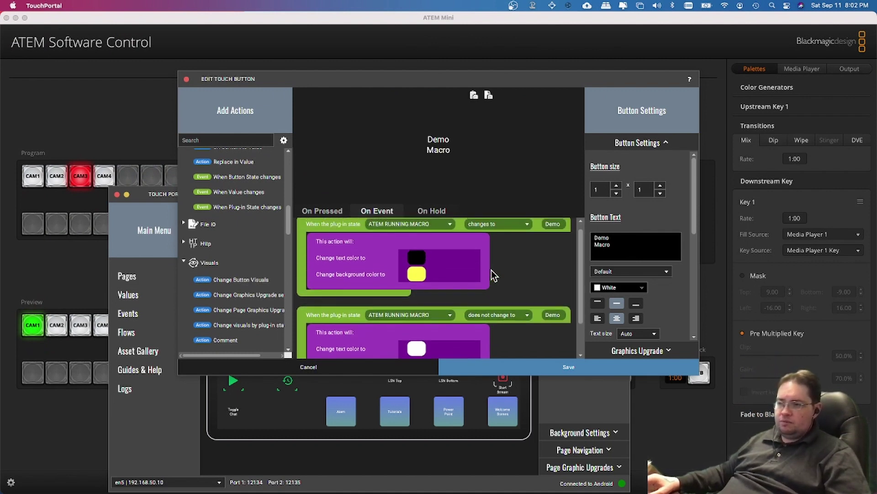
scroll(492, 270, "down", 3)
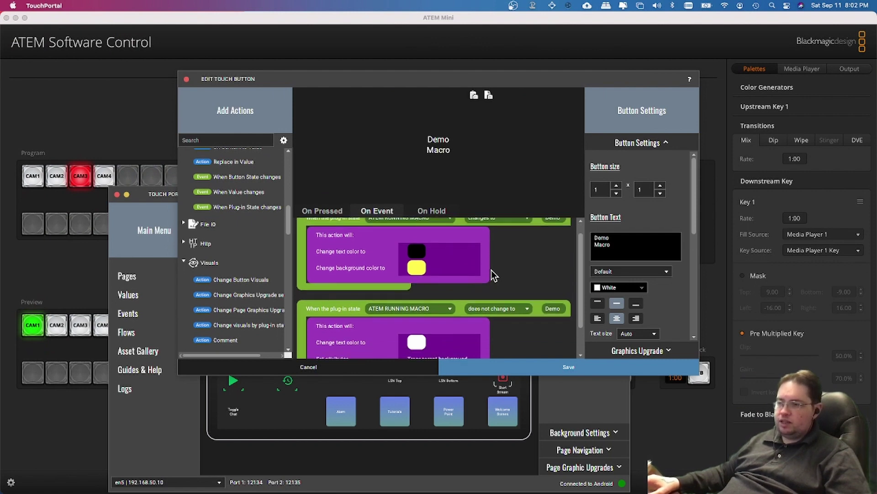
scroll(491, 270, "up", 3)
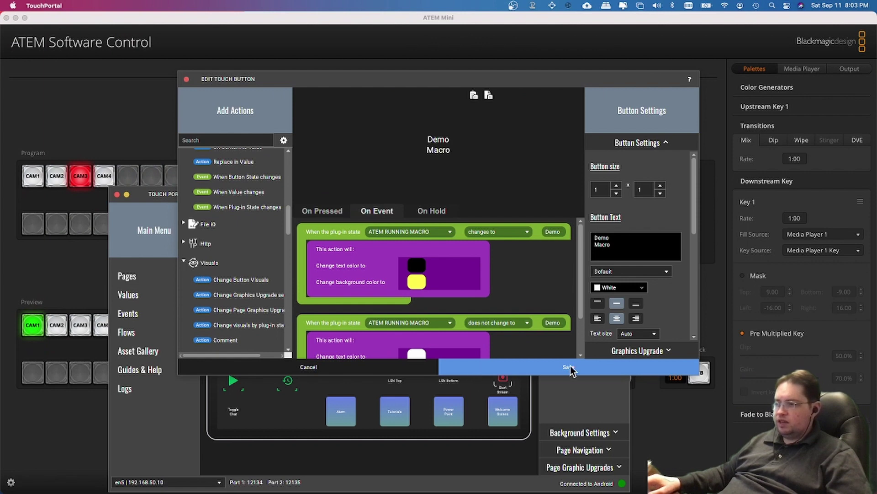
left_click(570, 367)
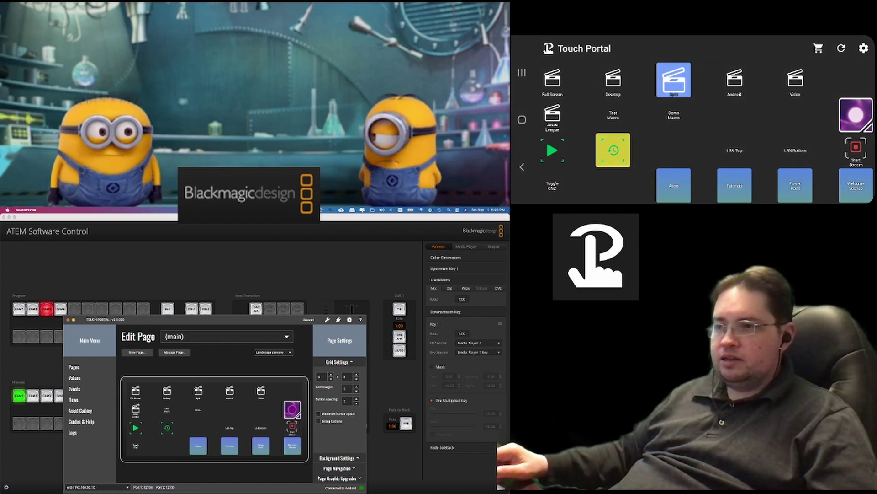
left_click(285, 281)
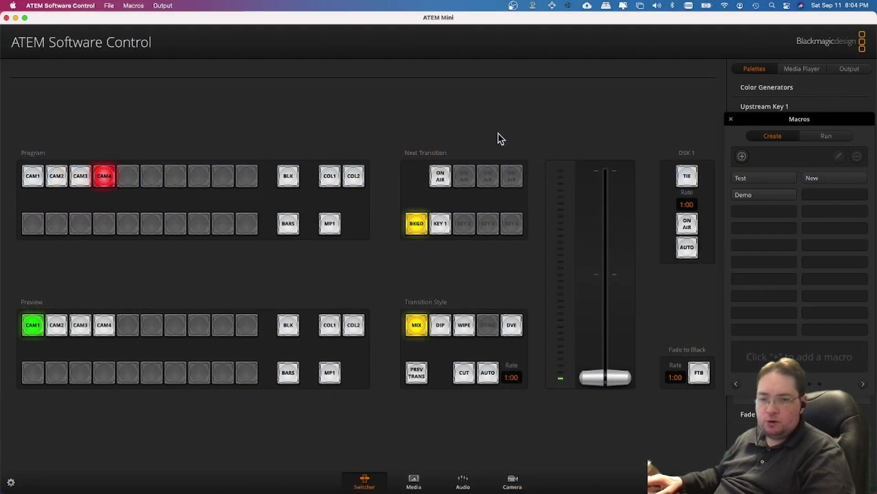
Step: Switch to Touch Portal and examine the macro loop button's pressed action and its ATEM MACRO LOOP? events, then close it by saving
key("super+Tab")
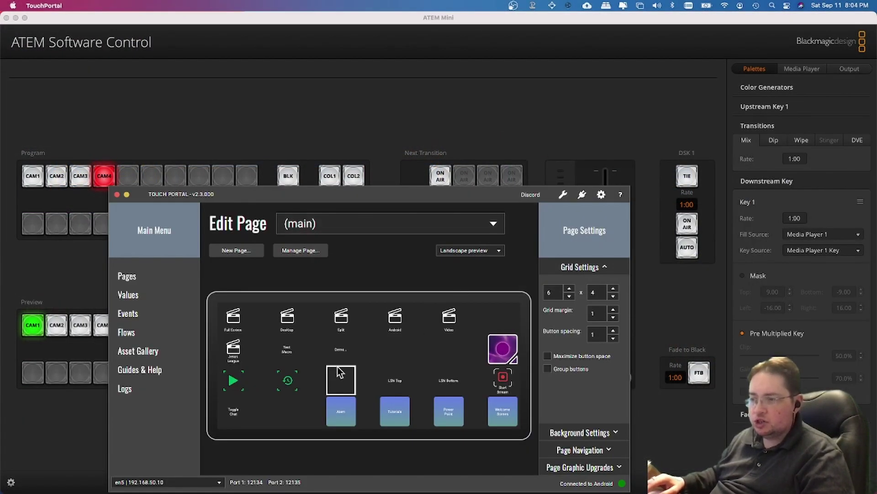
left_click(288, 385)
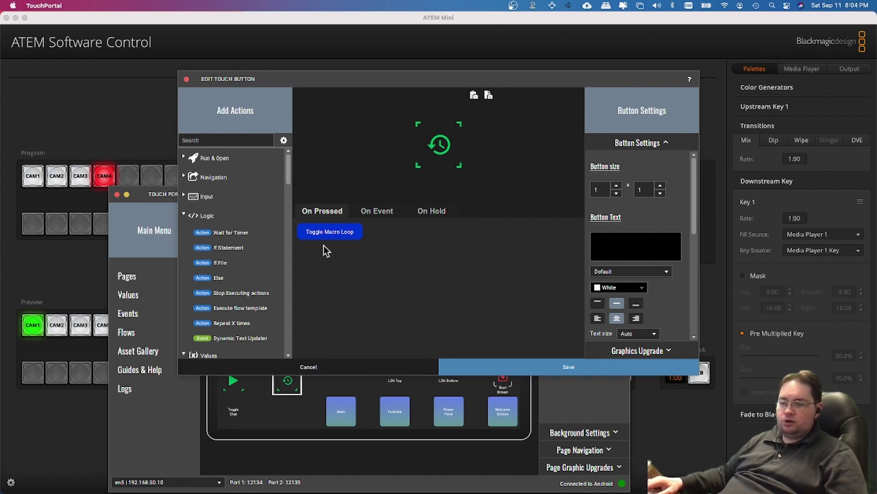
scroll(239, 301, "down", 10)
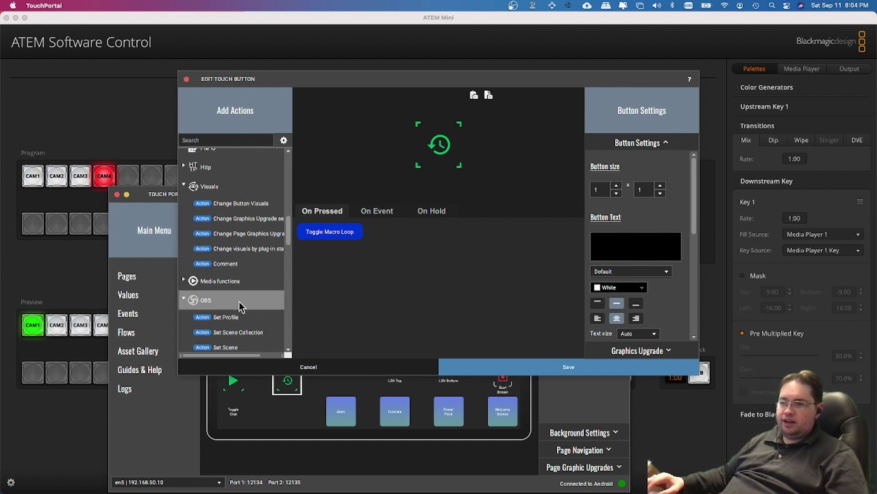
scroll(240, 305, "down", 15)
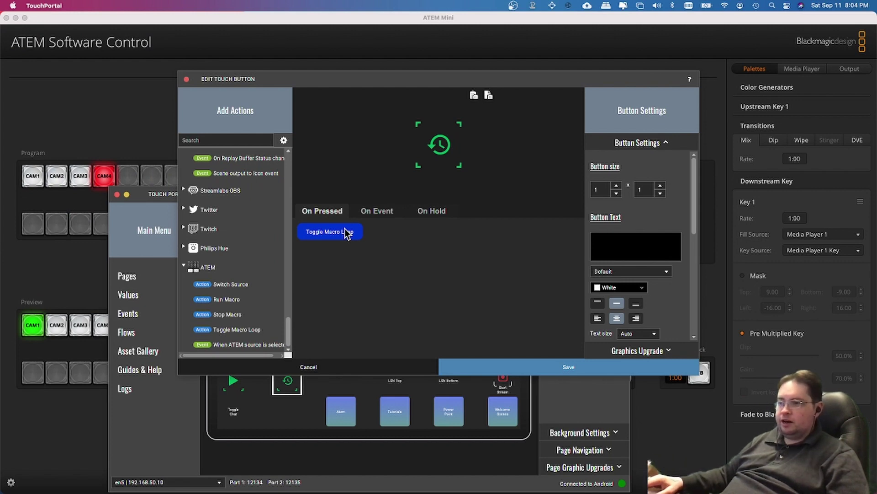
left_click(379, 211)
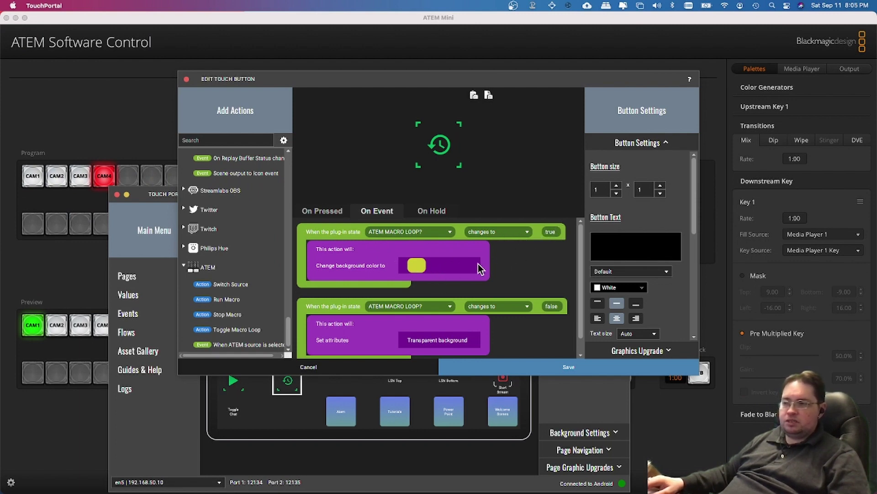
scroll(487, 270, "down", 1)
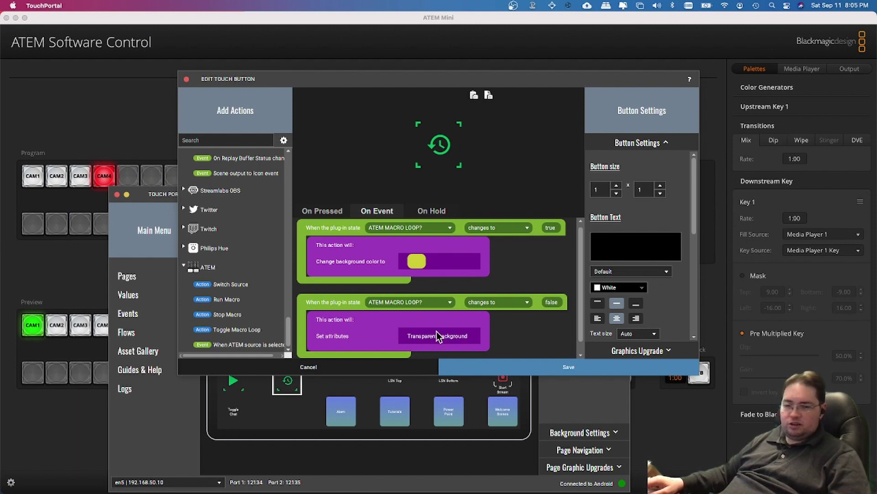
left_click(556, 367)
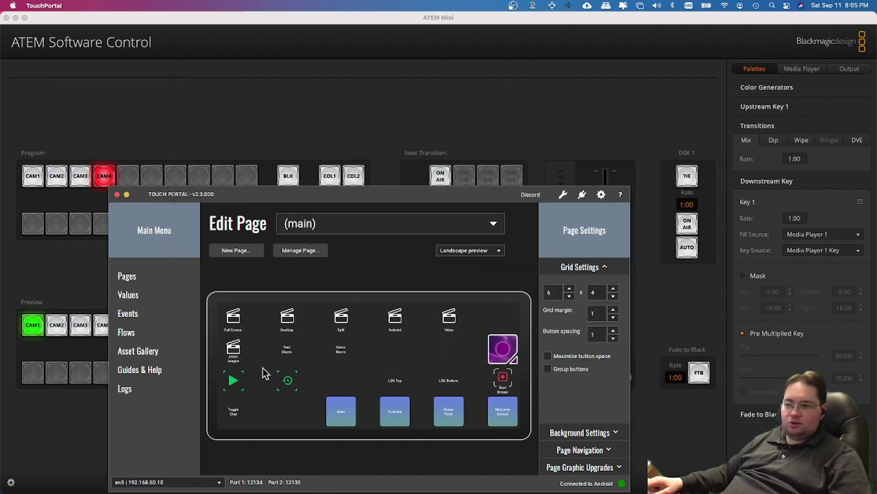
Step: Examine the green play button's Pause Macro action and its ATEM MACRO IS RUNNING? icon events, and close it by saving
left_click(234, 381)
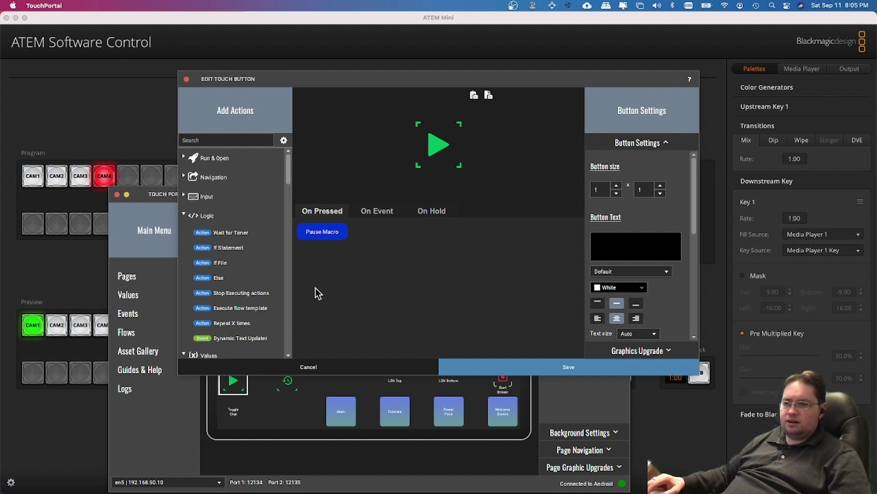
scroll(246, 267, "down", 15)
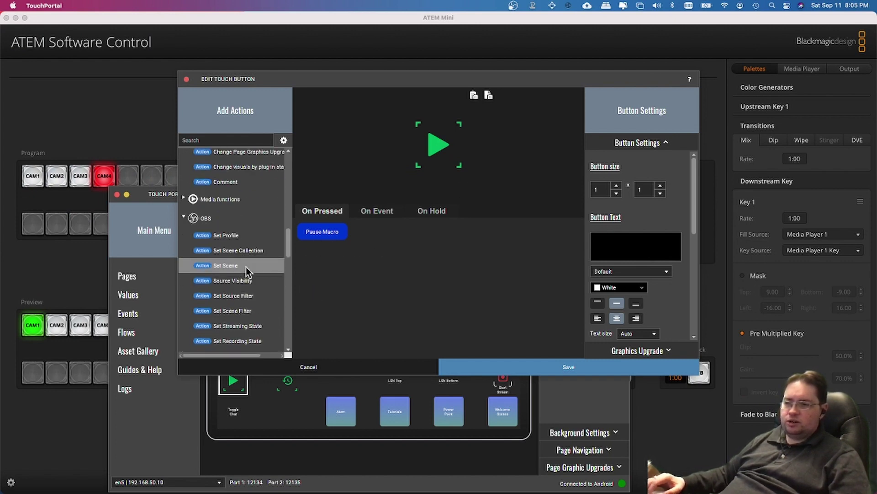
scroll(246, 272, "down", 10)
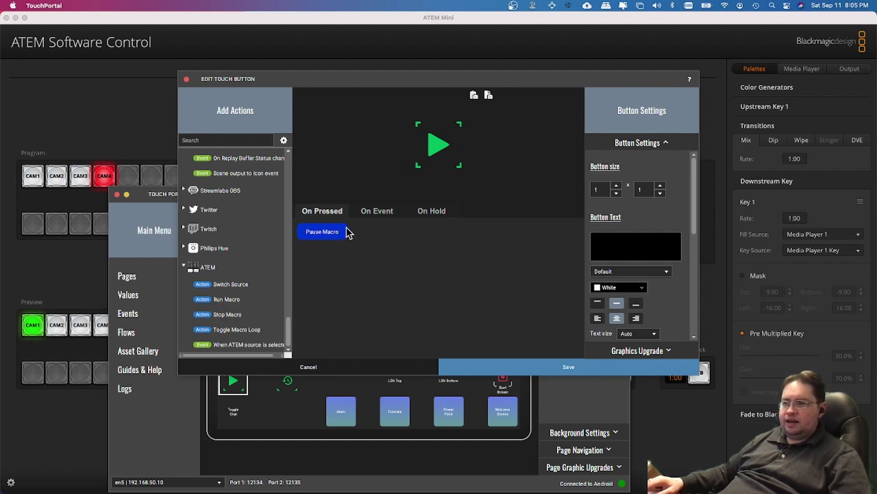
left_click(378, 211)
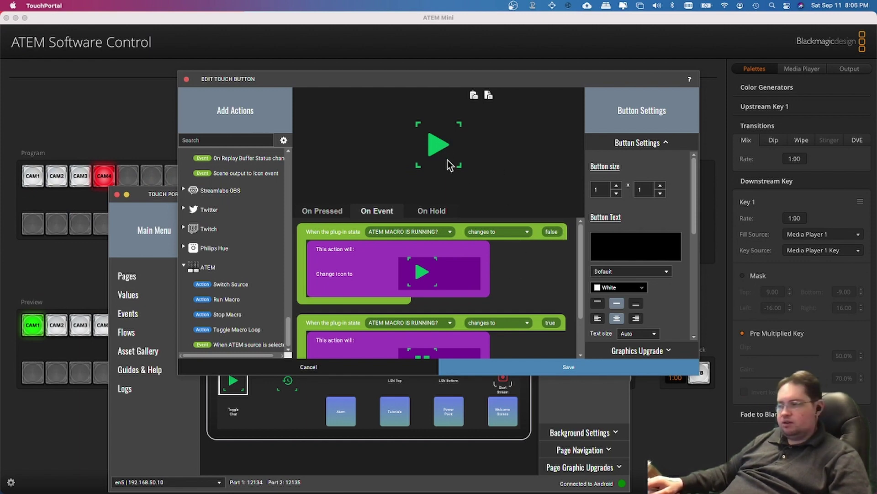
scroll(464, 260, "down", 3)
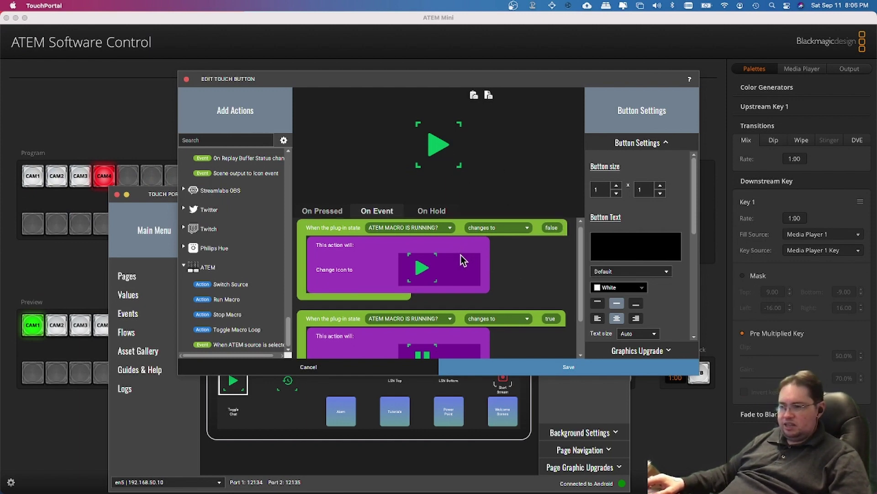
scroll(462, 259, "down", 3)
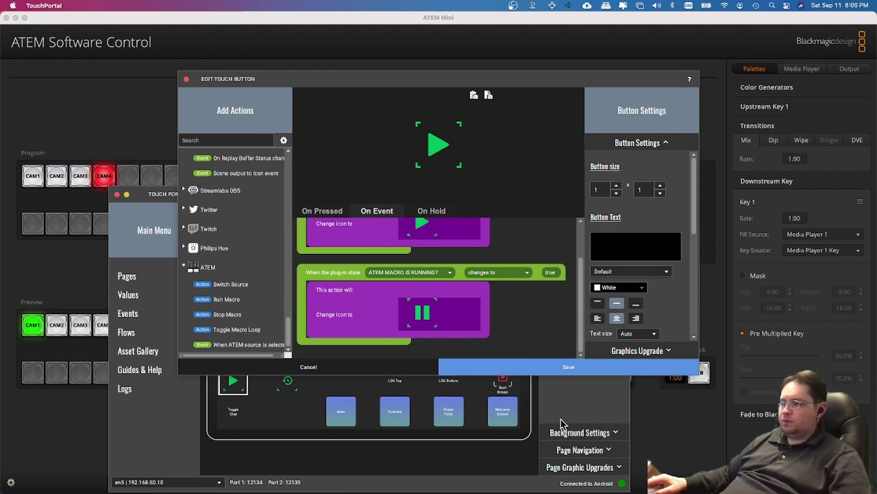
left_click(561, 363)
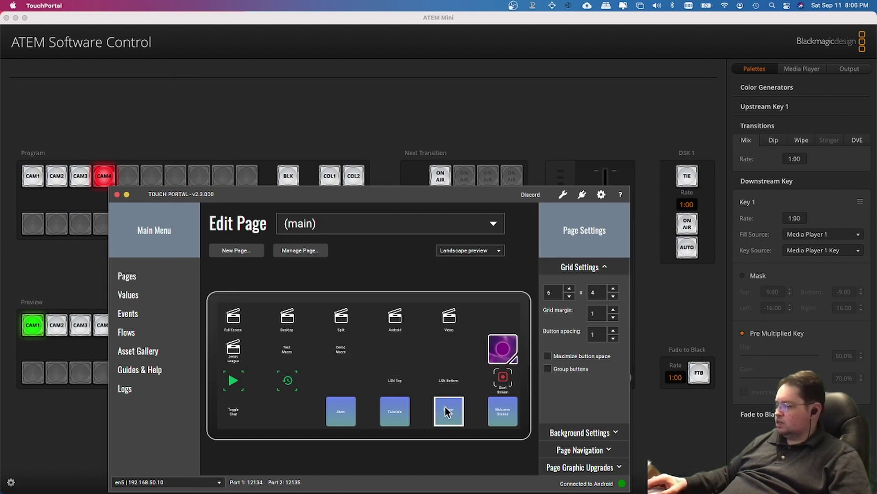
Step: Switch to ATEM Software Control and run the Test Macro and Demo Macro buttons on the Touch Portal device
left_click(401, 124)
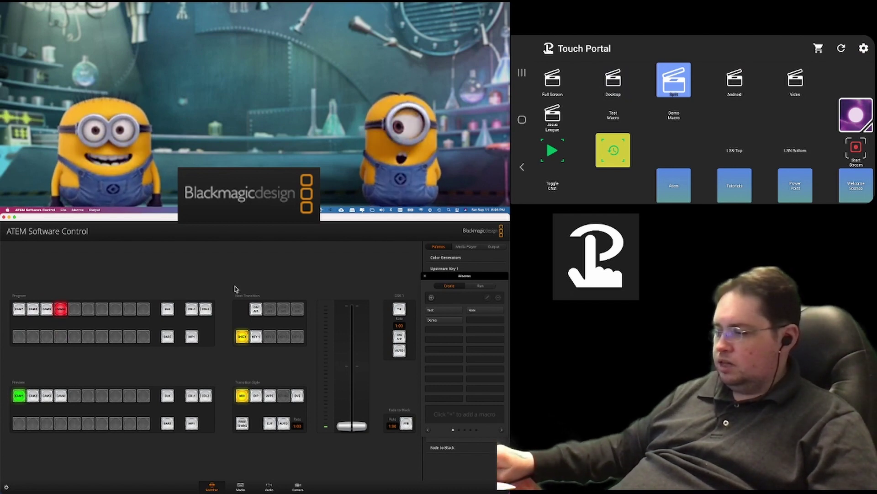
left_click(618, 116)
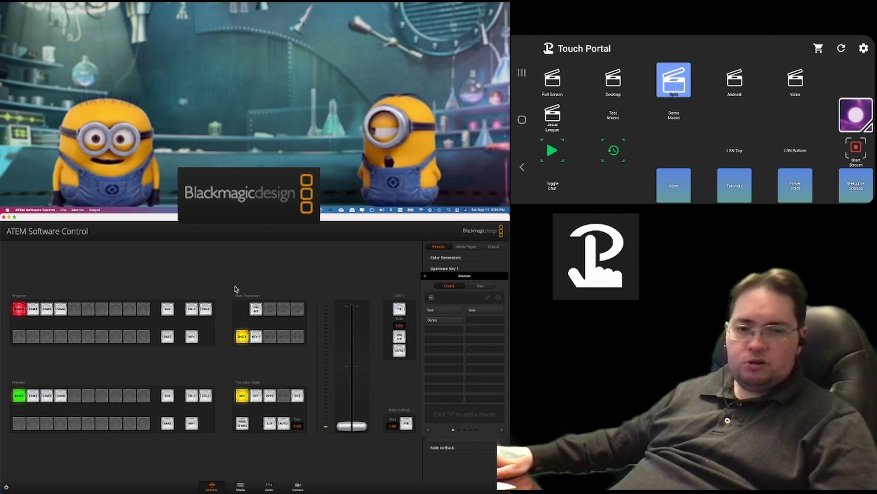
left_click(675, 114)
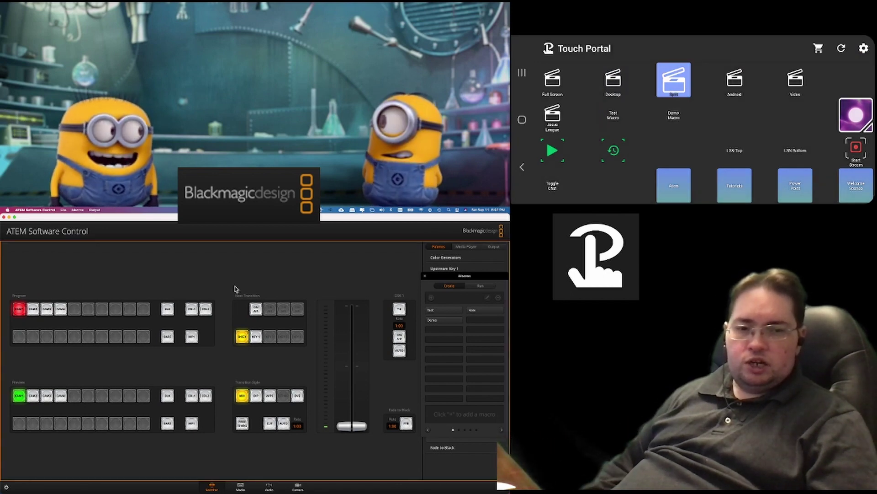